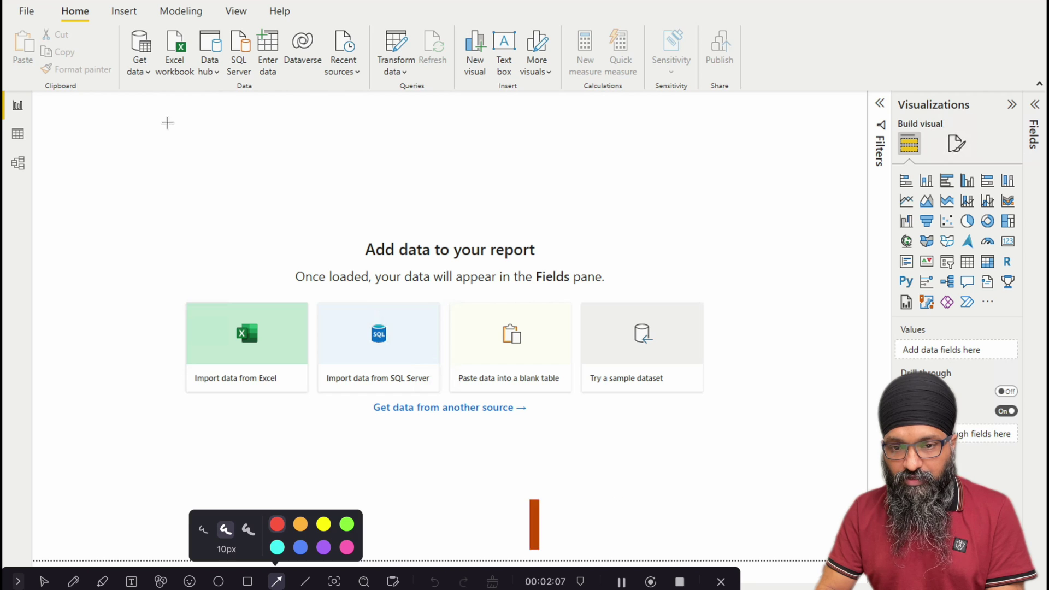
pyautogui.moveTo(165, 124); pyautogui.dragTo(148, 86)
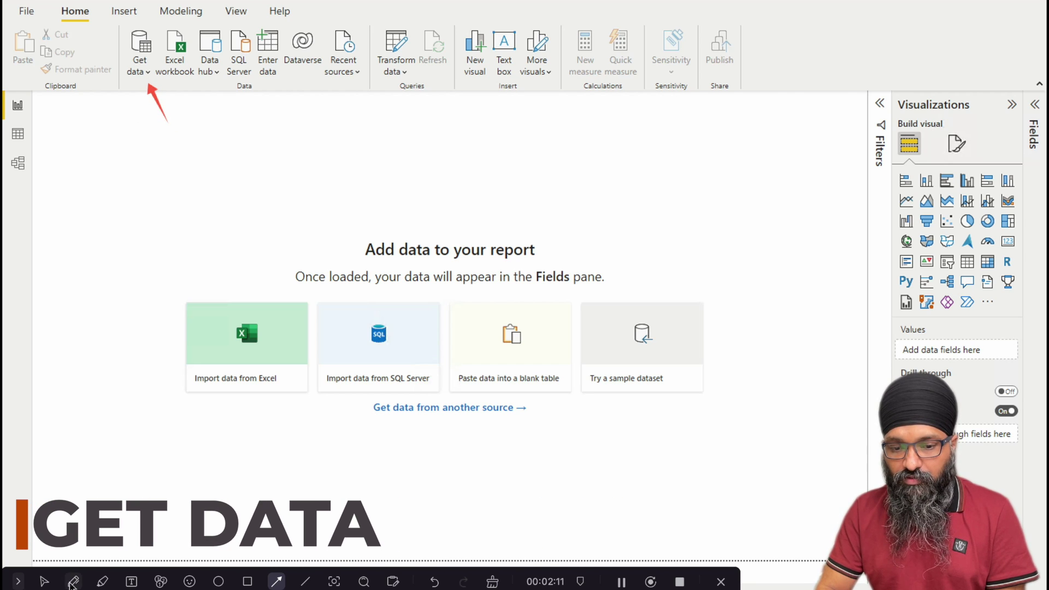
pyautogui.click(46, 584)
# Step: Import the Excel workbook "Horizontally stacked sales data.xlsx" from the Desktop as a data source
pyautogui.click(141, 70)
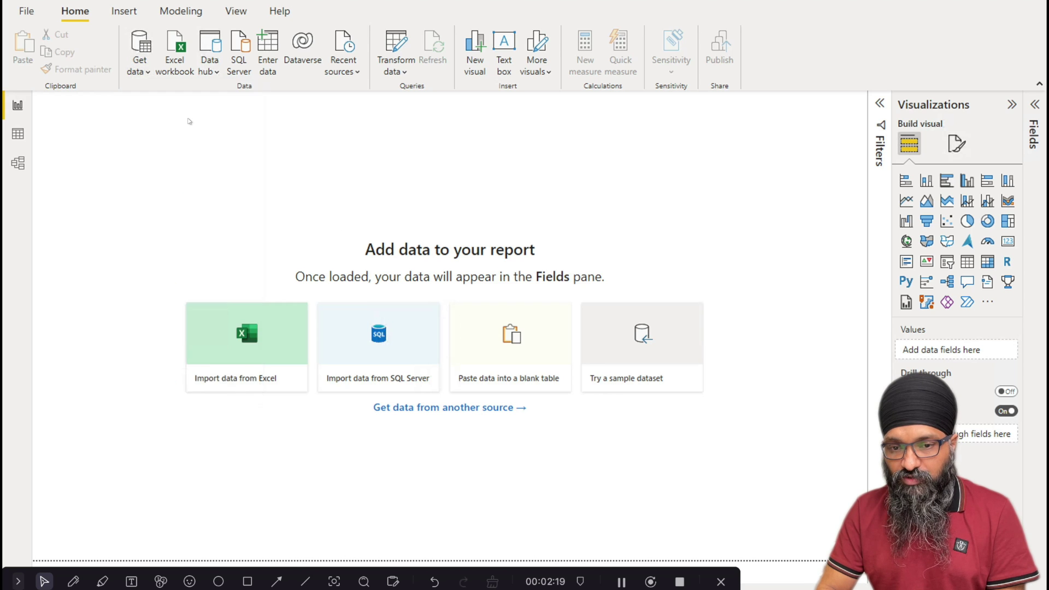
pyautogui.click(189, 120)
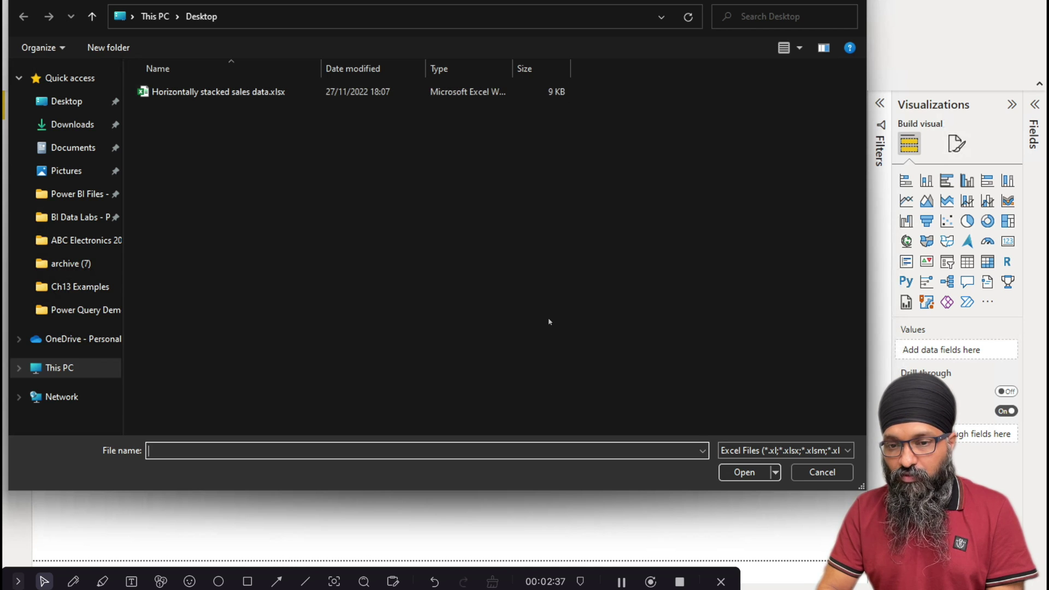
pyautogui.click(156, 91)
pyautogui.click(759, 475)
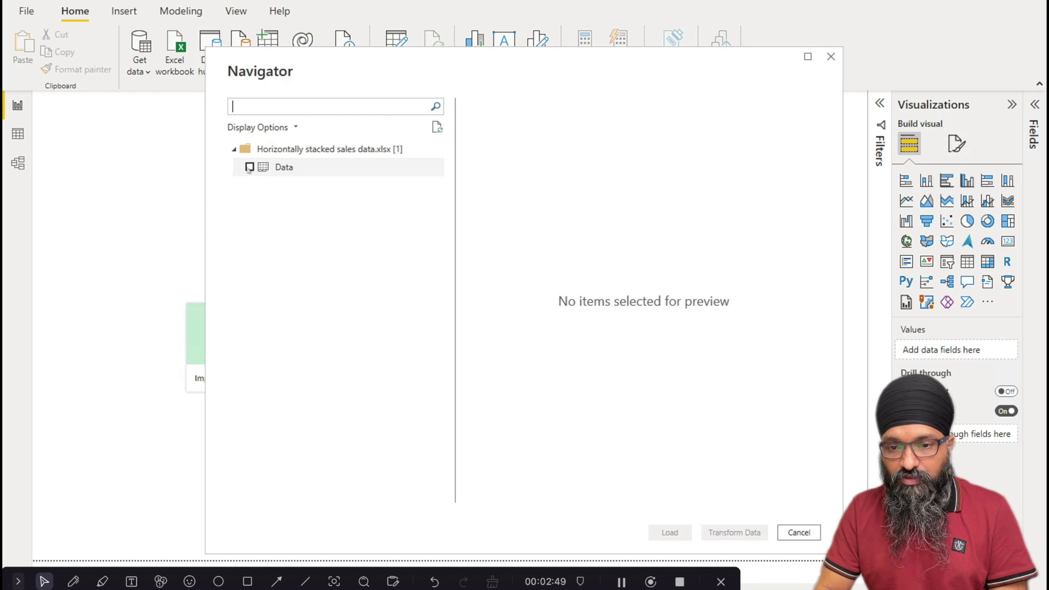
# Step: Select the Data sheet of the workbook and open it for transformation in Power Query Editor
pyautogui.click(249, 167)
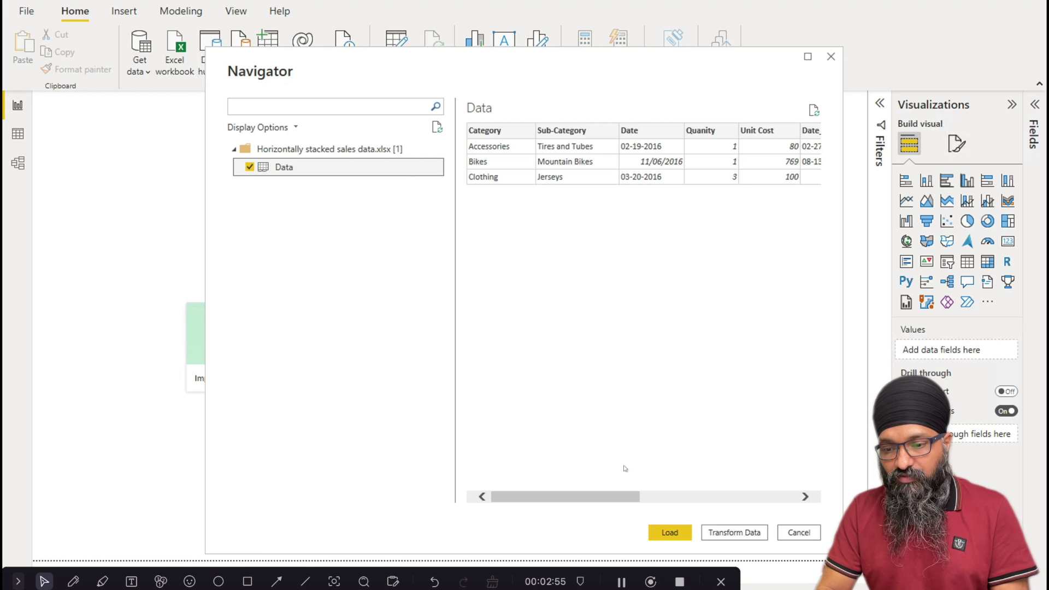
pyautogui.moveTo(598, 498); pyautogui.dragTo(557, 494)
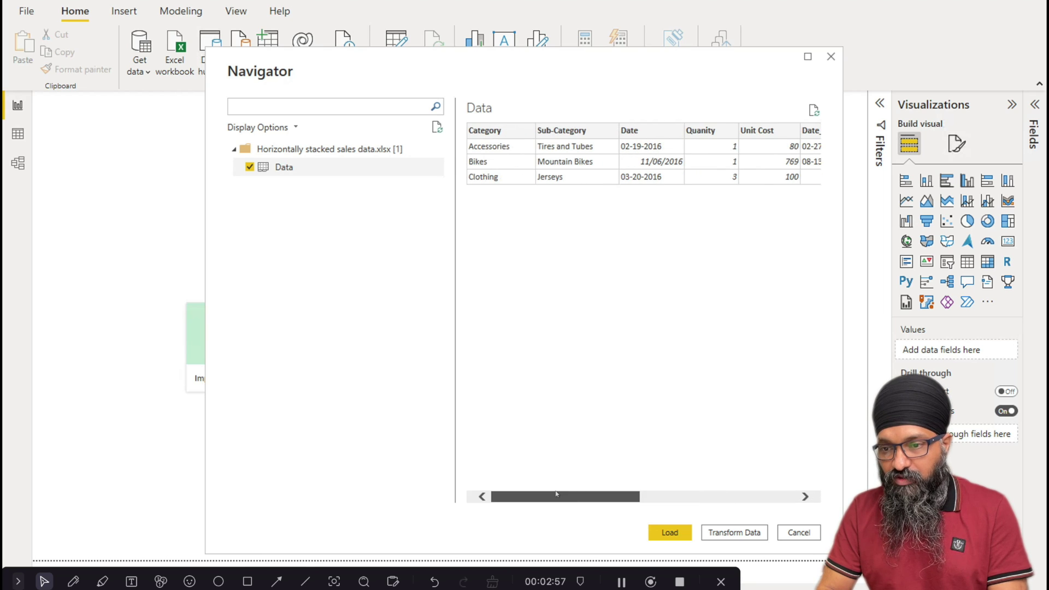
pyautogui.click(741, 534)
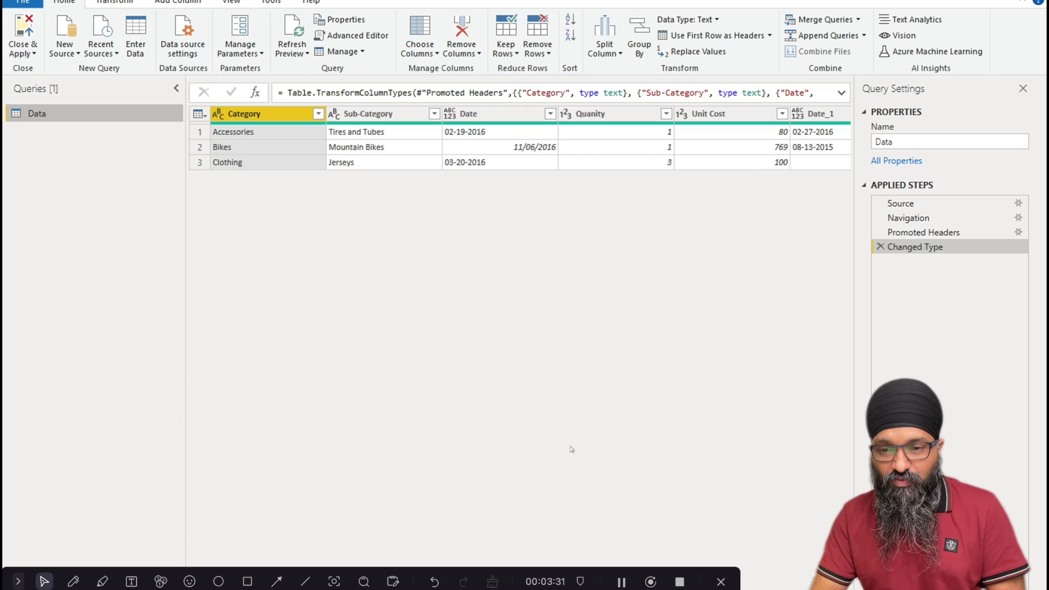
# Step: Delete the Changed Type and Promoted Headers steps from the Data query's applied steps
pyautogui.keyDown('ctrl'); pyautogui.click(381, 115); pyautogui.keyUp('ctrl')
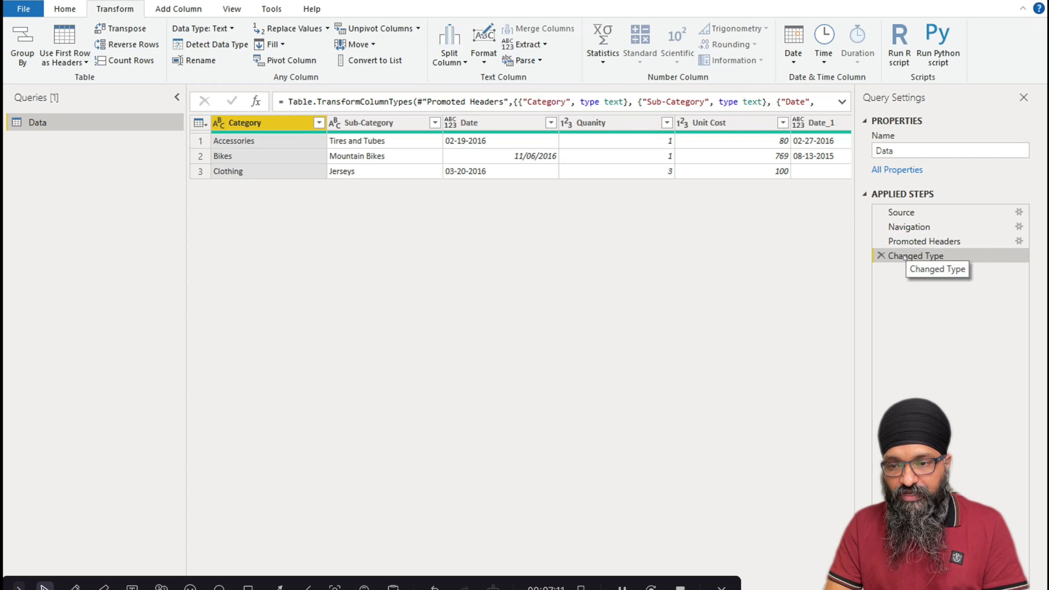
pyautogui.click(881, 256)
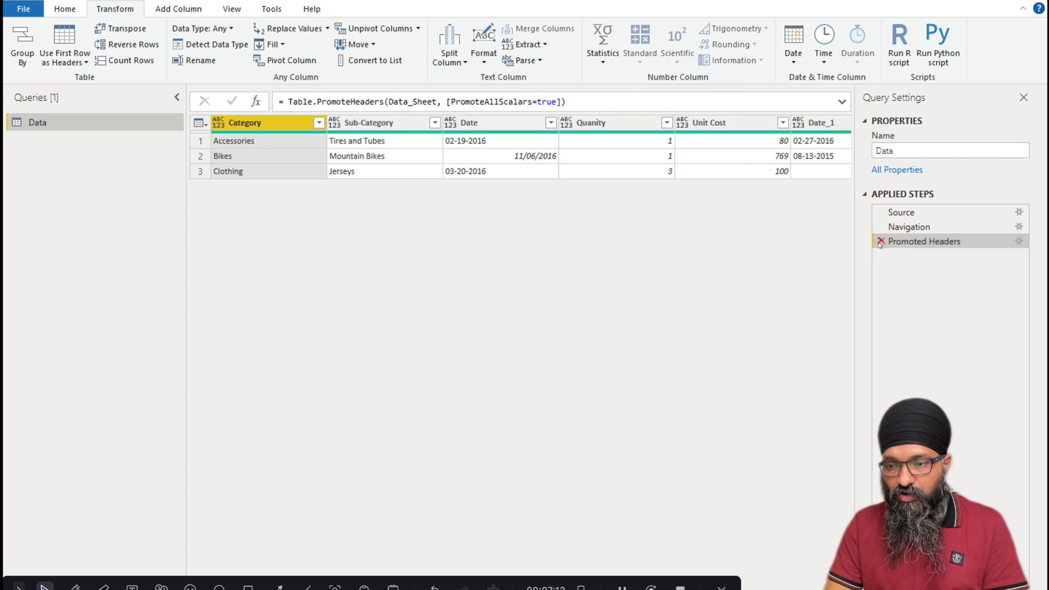
pyautogui.click(881, 241)
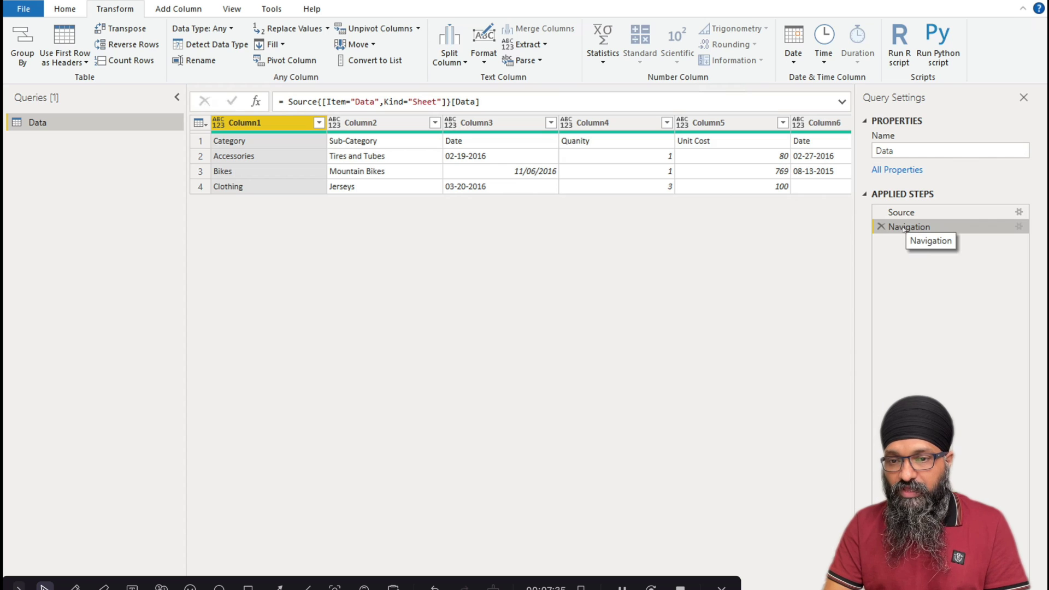
pyautogui.click(248, 587)
pyautogui.moveTo(209, 116)
pyautogui.mouseDown()
pyautogui.moveTo(416, 218)
pyautogui.moveTo(449, 196)
pyautogui.mouseUp()
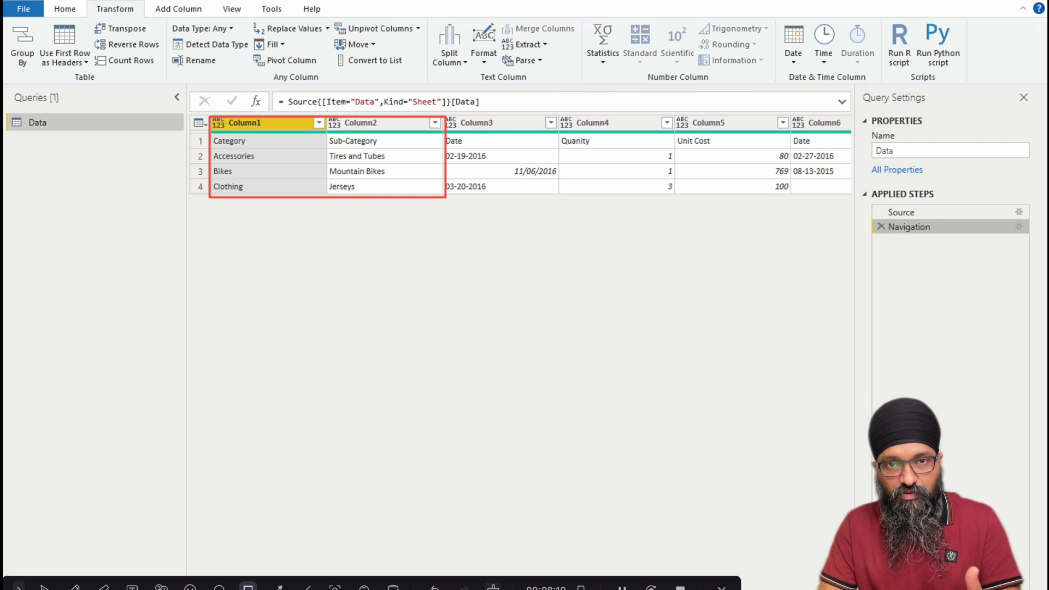
pyautogui.click(493, 587)
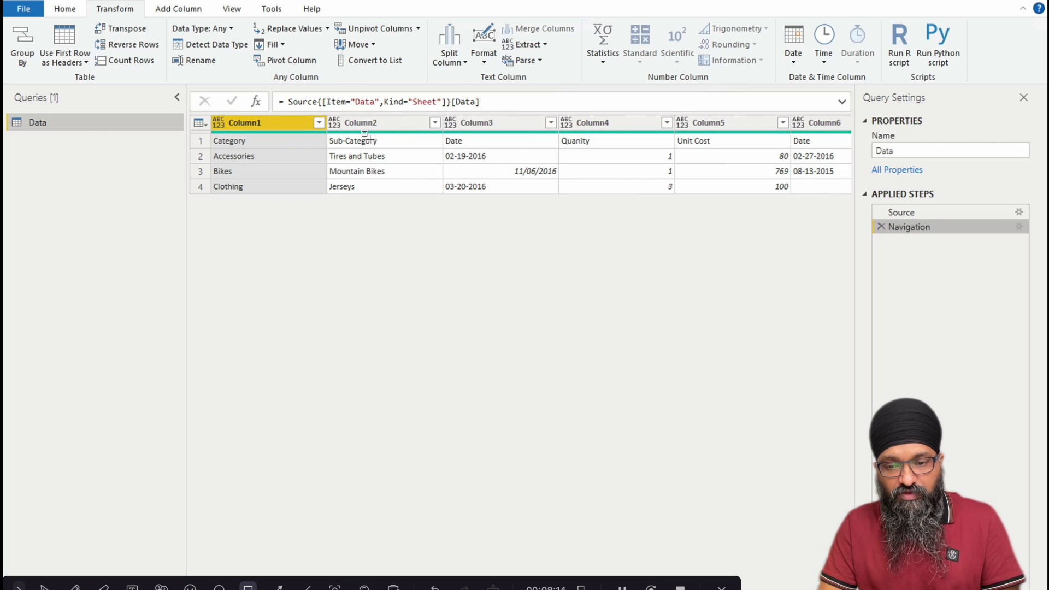
pyautogui.click(43, 587)
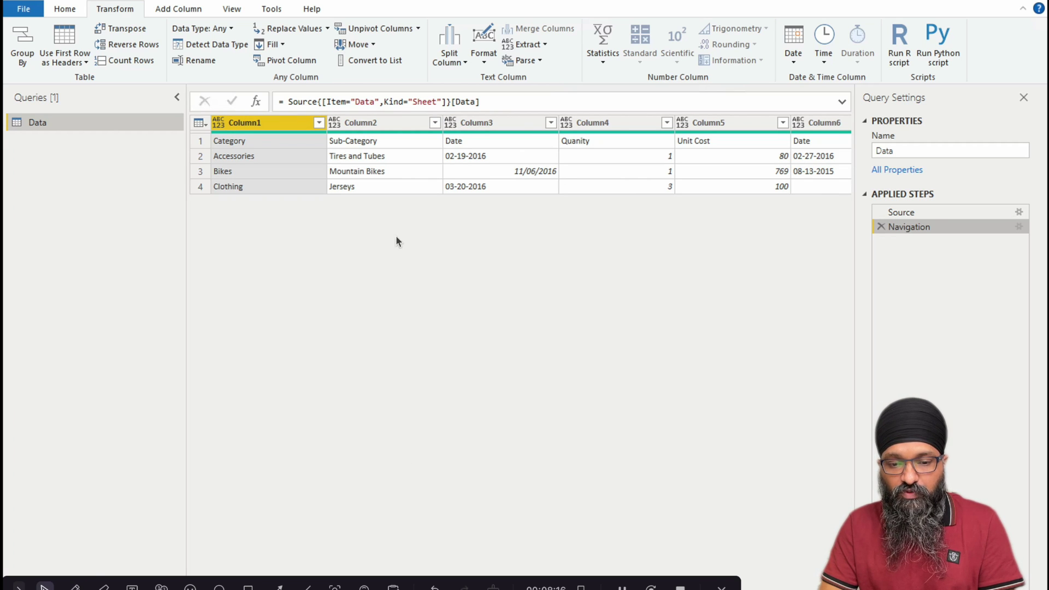
# Step: Unpivot all columns other than Column1 and Column2 in the Data query
pyautogui.click(482, 123)
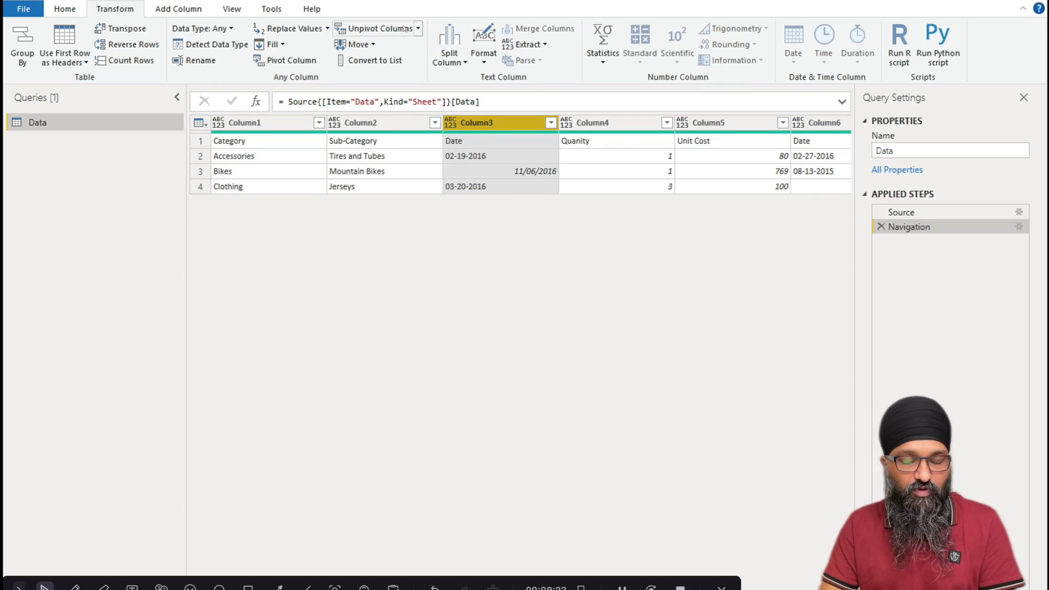
pyautogui.click(274, 125)
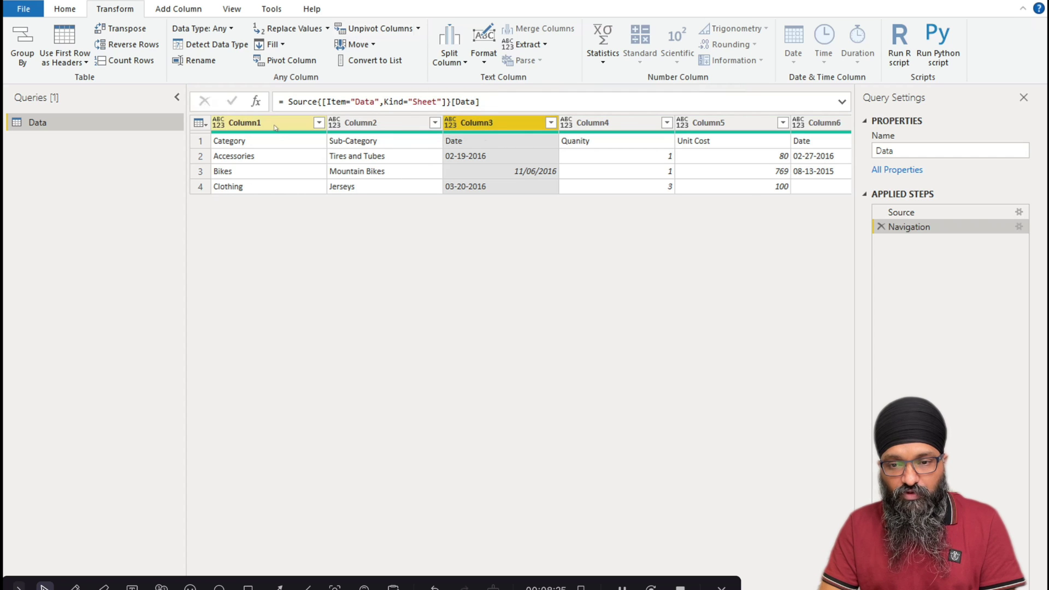
pyautogui.keyDown('ctrl'); pyautogui.click(375, 124); pyautogui.keyUp('ctrl')
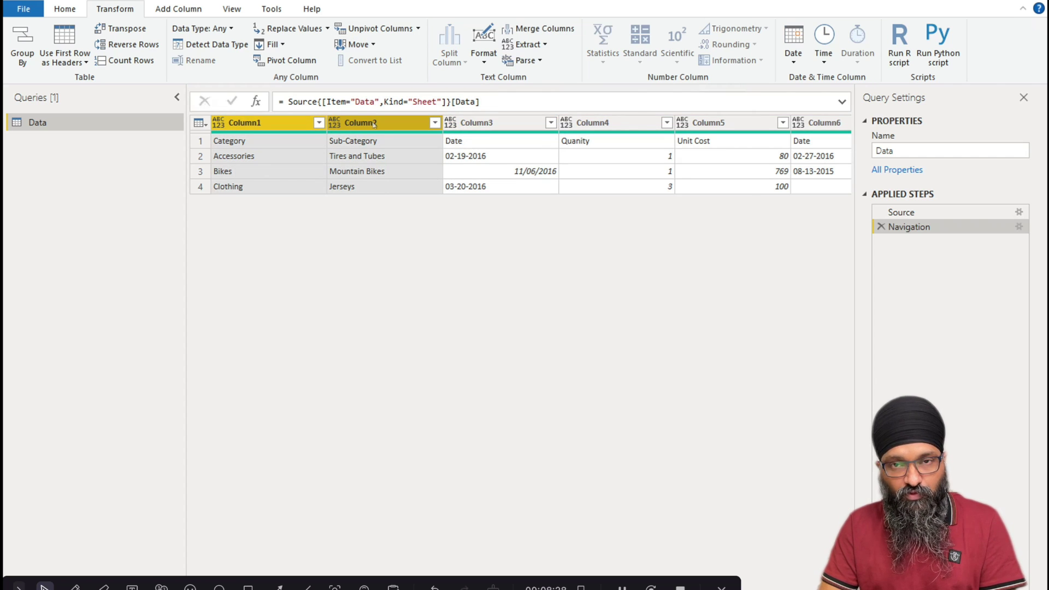
pyautogui.click(418, 28)
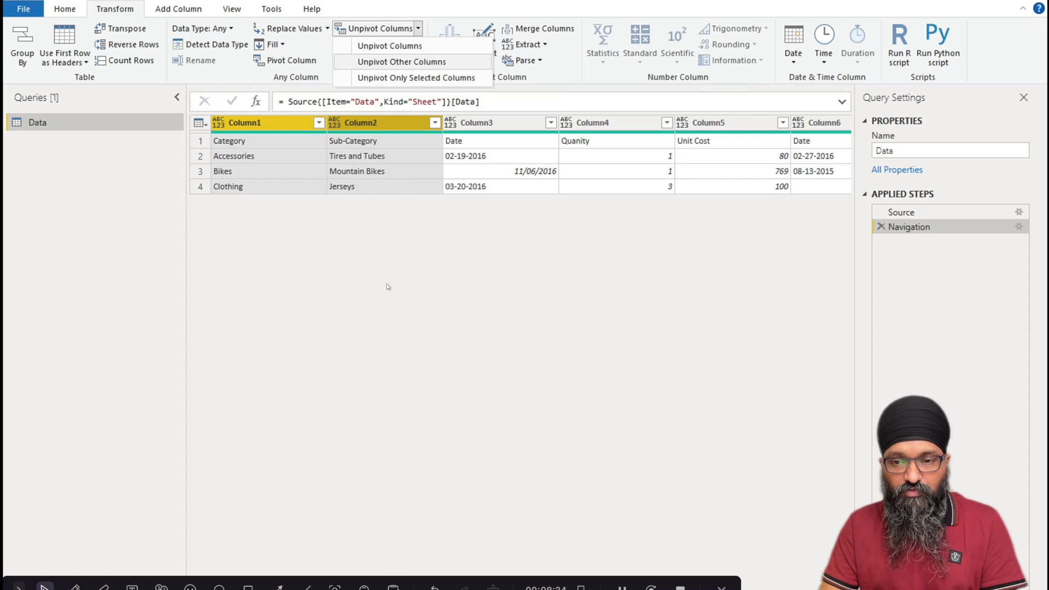
pyautogui.rightClick(381, 125)
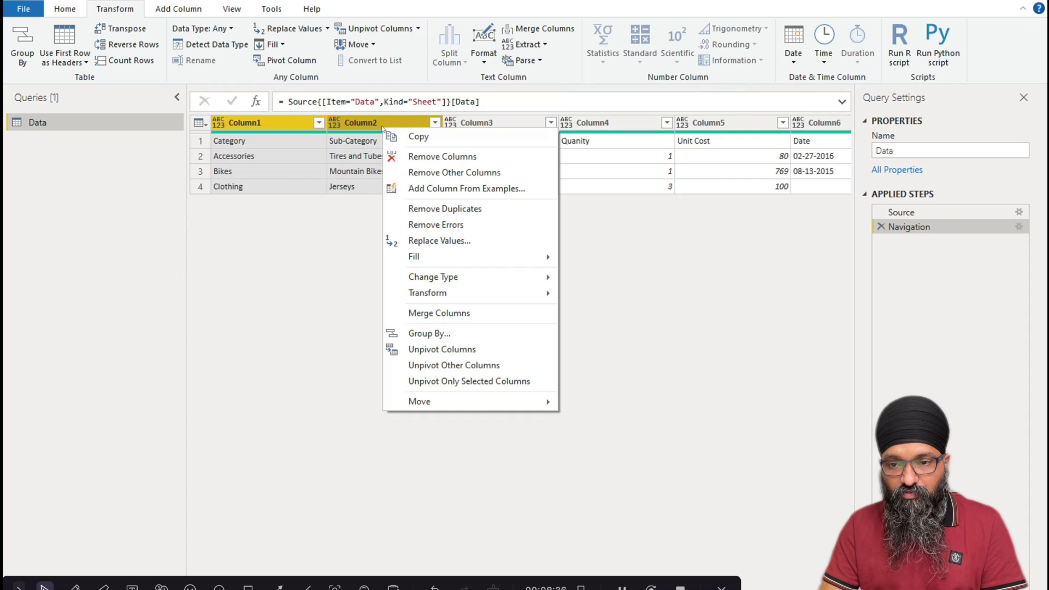
pyautogui.click(452, 365)
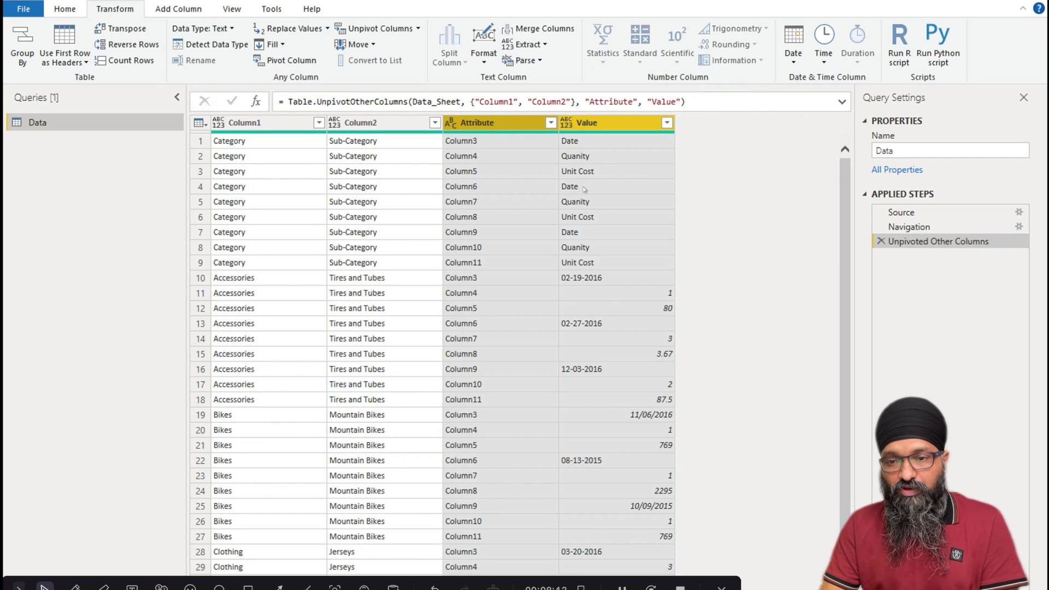
# Step: Remove the Attribute column from the unpivoted table
pyautogui.click(606, 125)
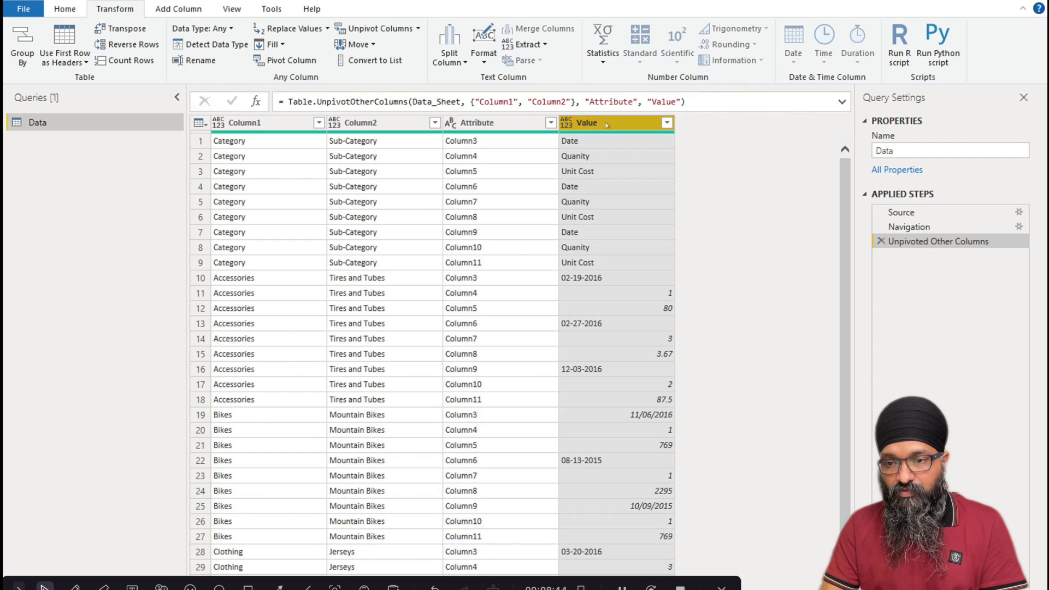
pyautogui.click(499, 123)
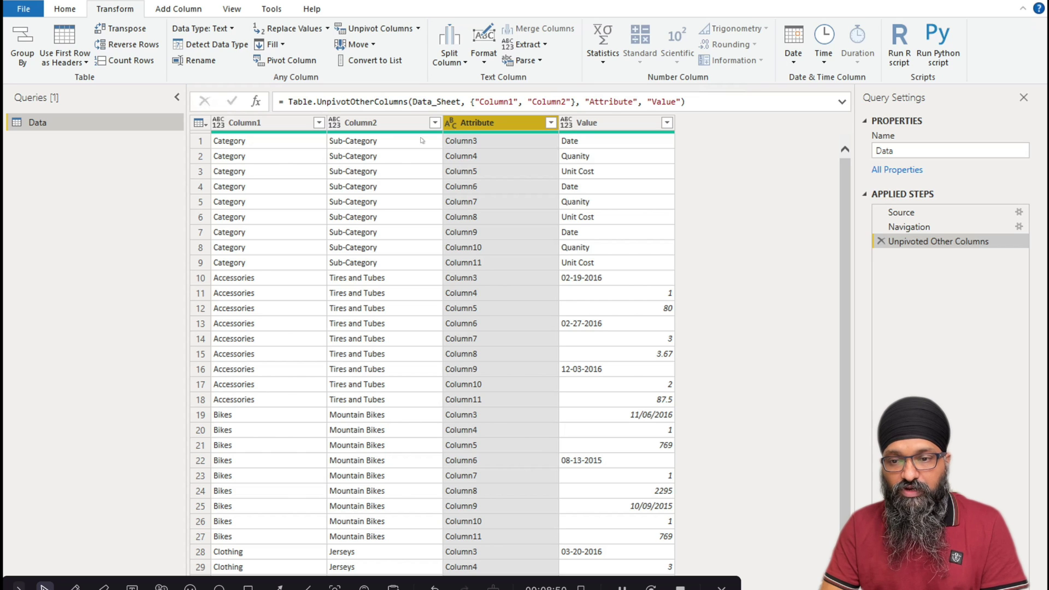
pyautogui.rightClick(482, 125)
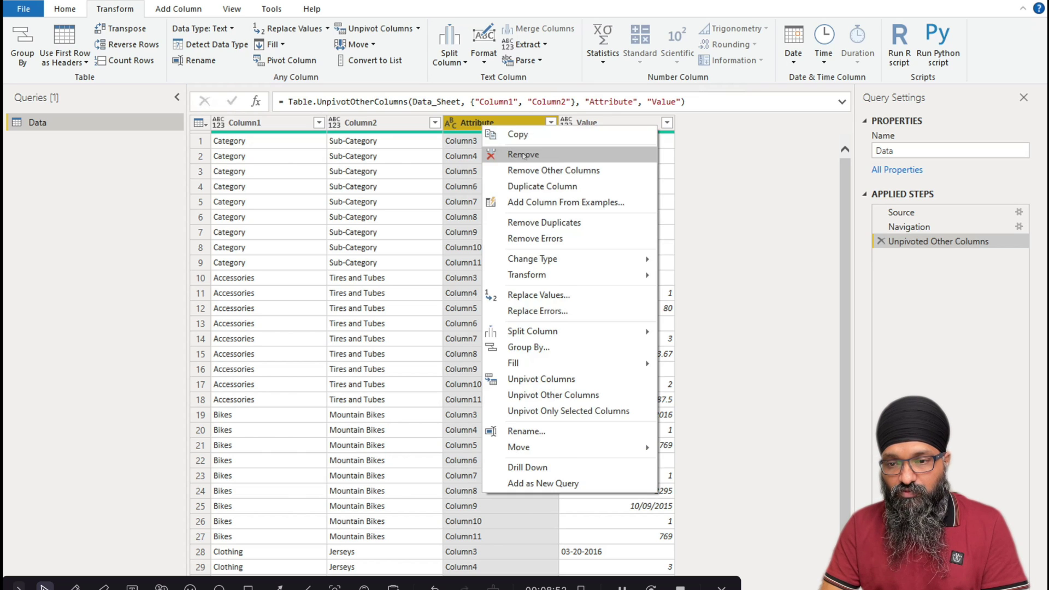
pyautogui.click(523, 156)
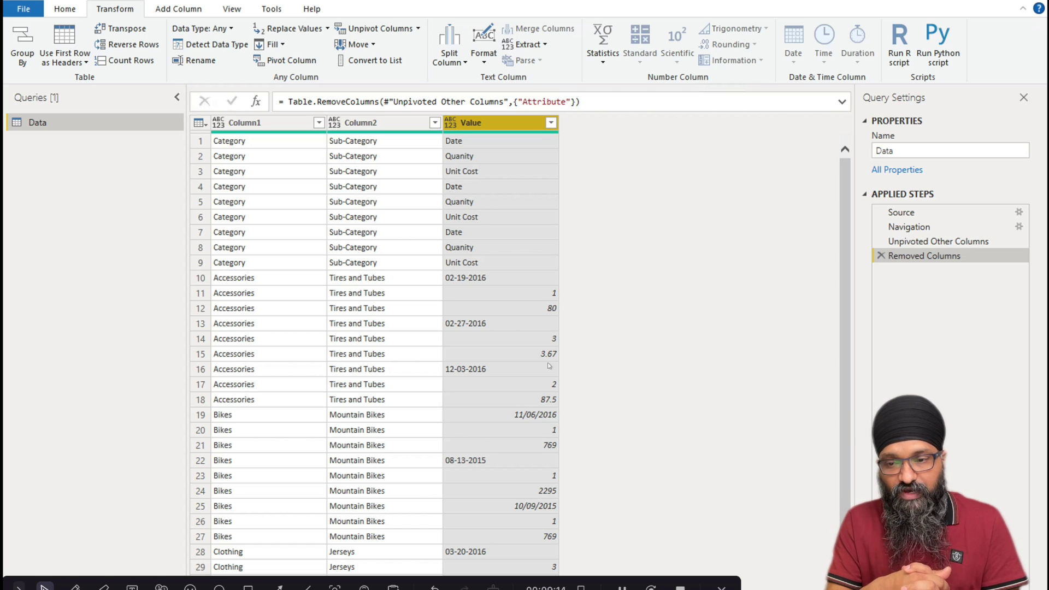
# Step: Add an index column starting from 0 to the Data query
pyautogui.click(179, 9)
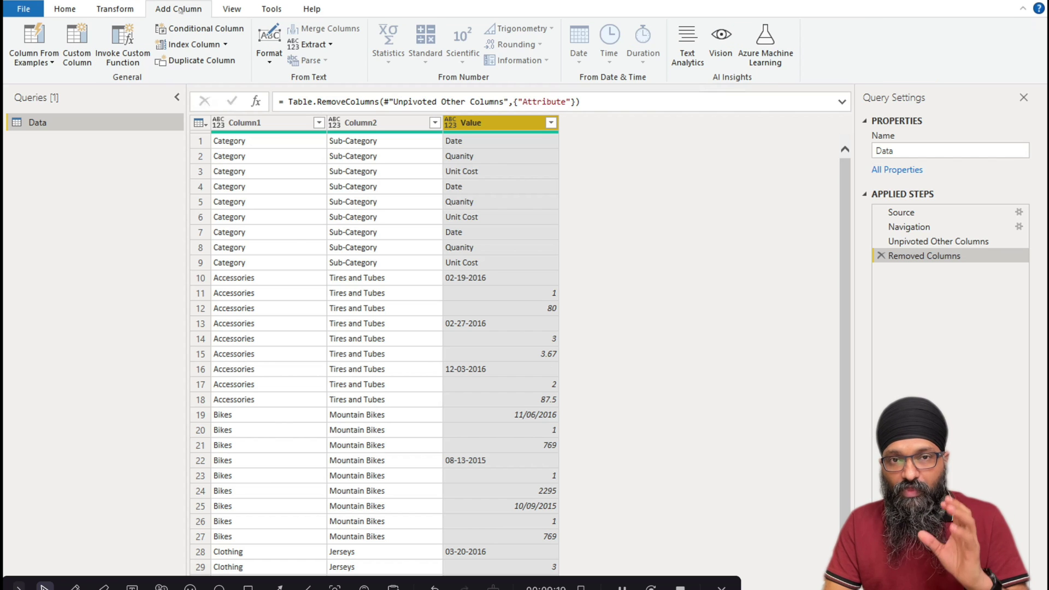
pyautogui.click(225, 45)
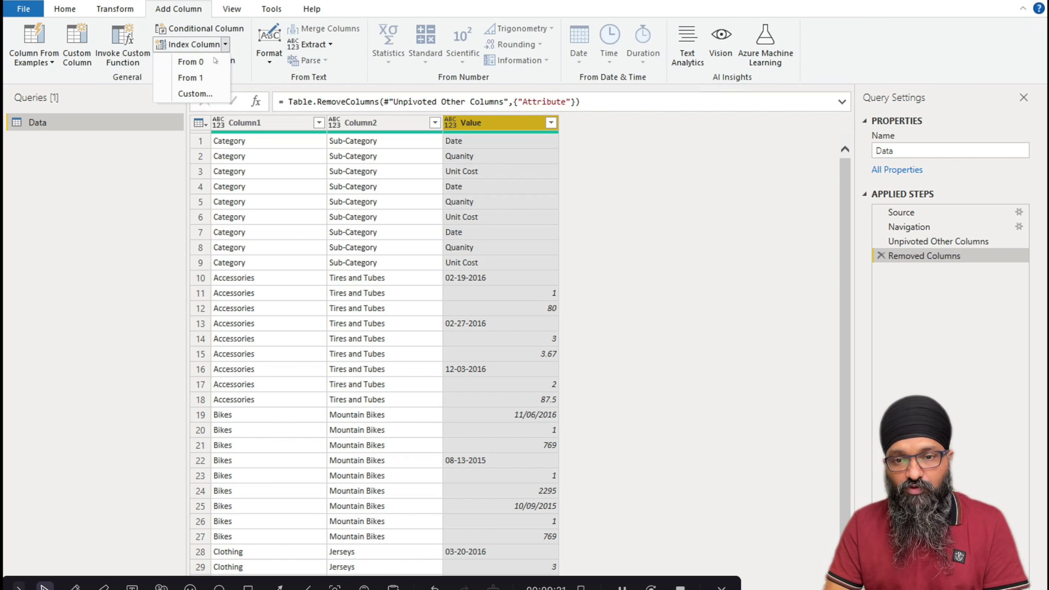
pyautogui.click(216, 61)
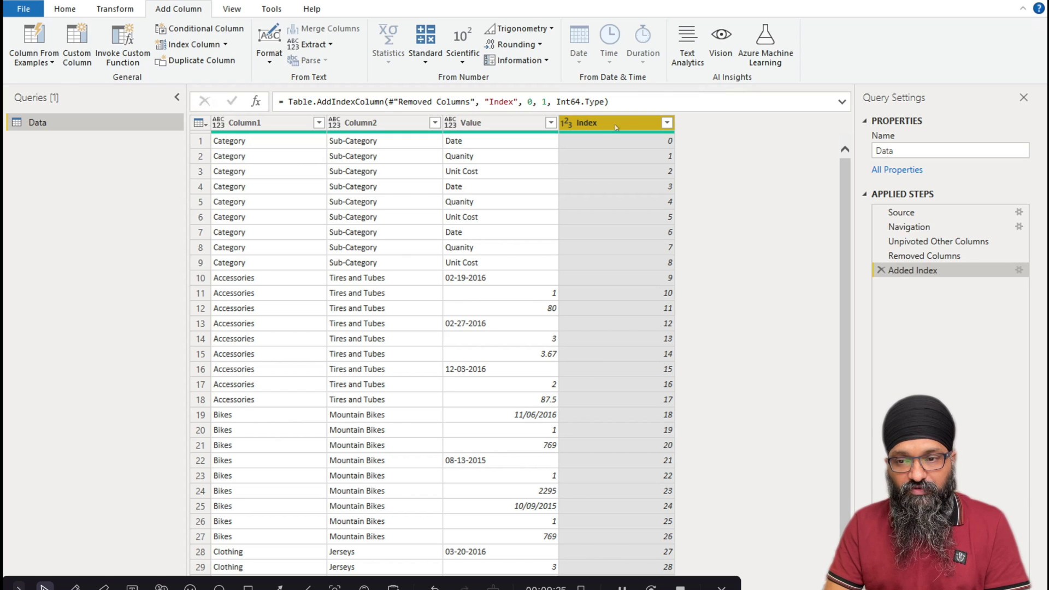
pyautogui.click(426, 55)
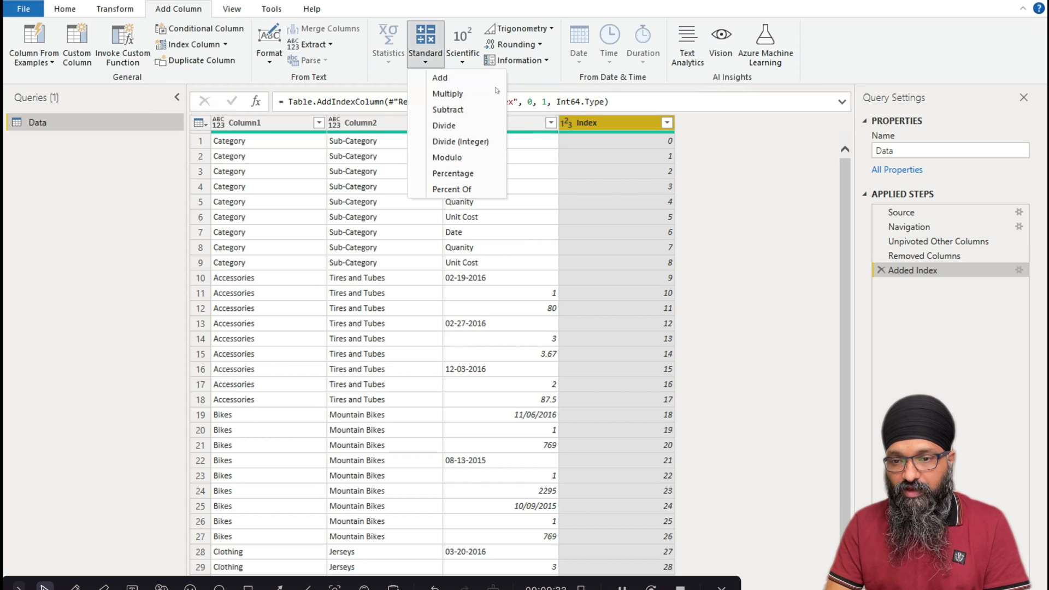
pyautogui.click(458, 143)
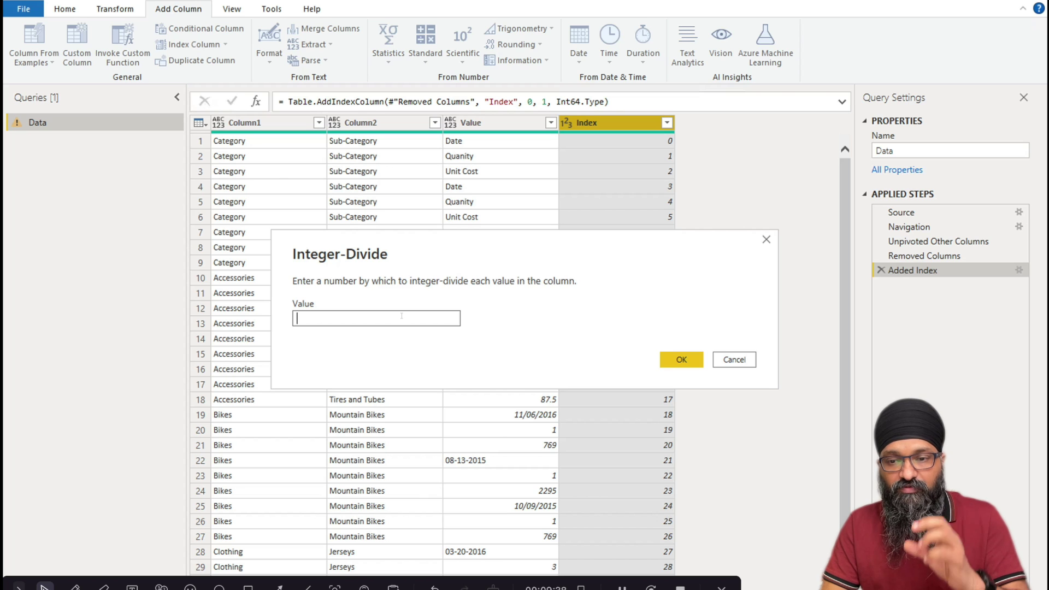
pyautogui.click(716, 361)
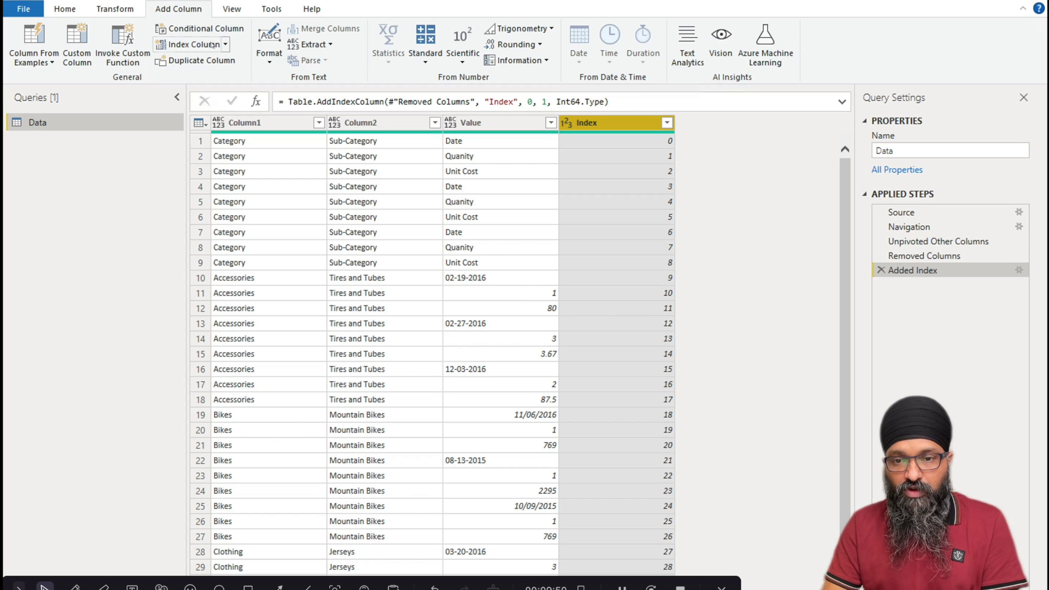
# Step: Add a new column that integer-divides the Index column by 3
pyautogui.click(425, 44)
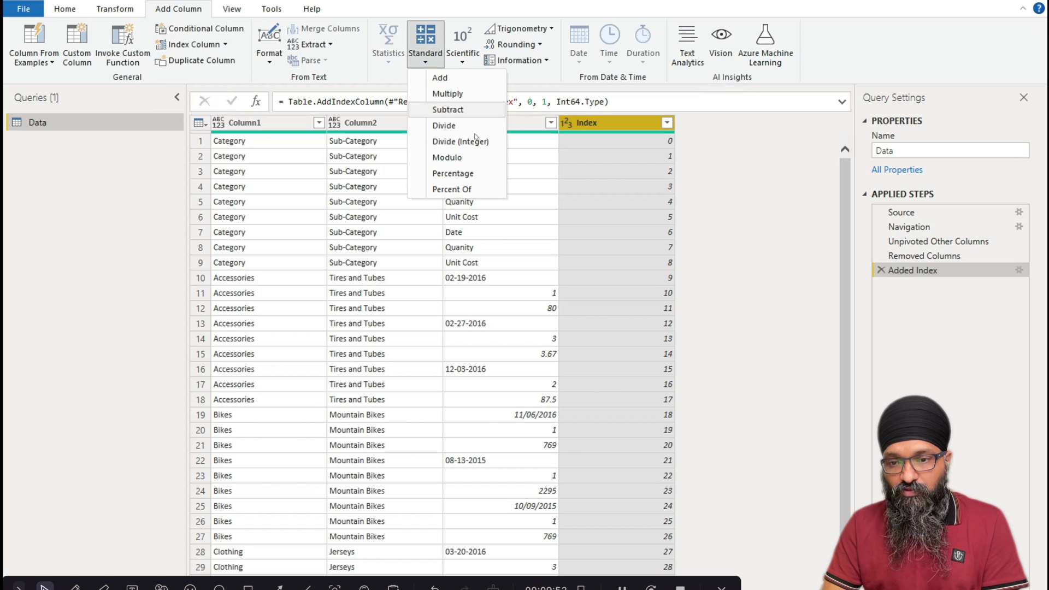
pyautogui.click(473, 143)
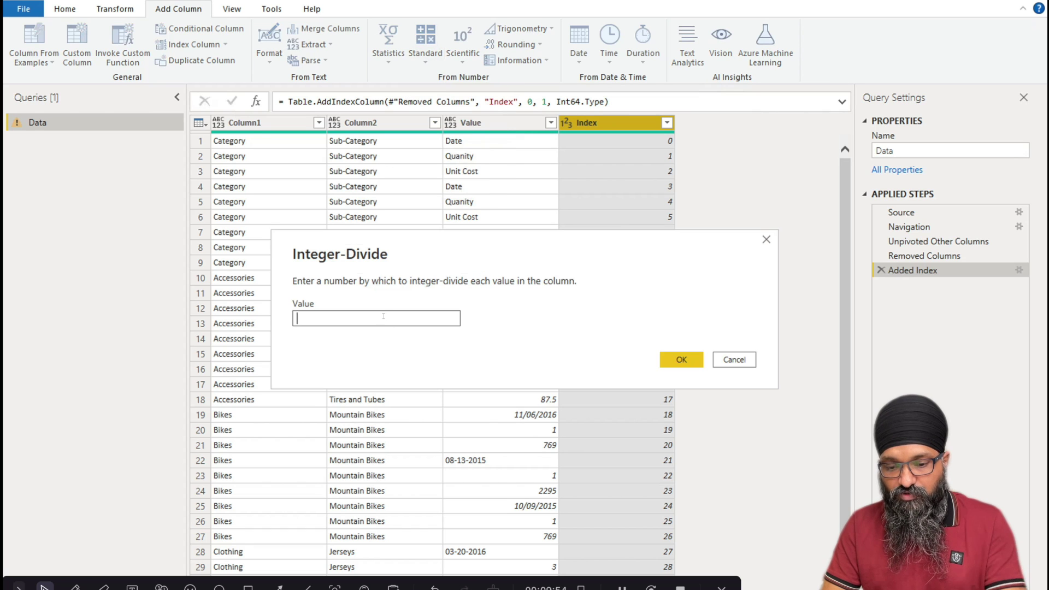
pyautogui.write('3')
pyautogui.click(682, 359)
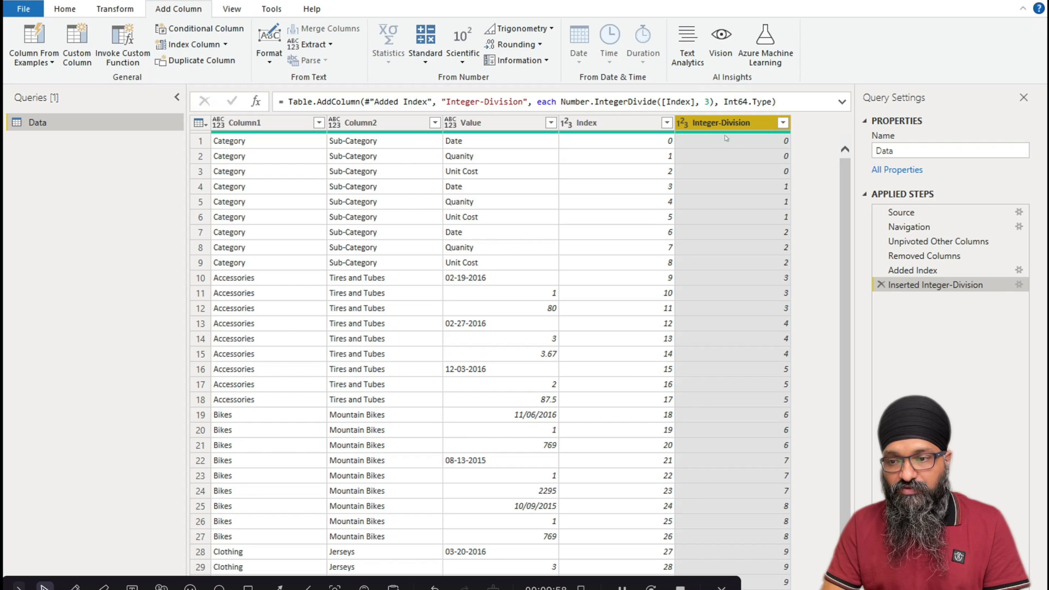
# Step: Replace the Index column's values with their remainder after division by 3 using Modulo
pyautogui.click(598, 121)
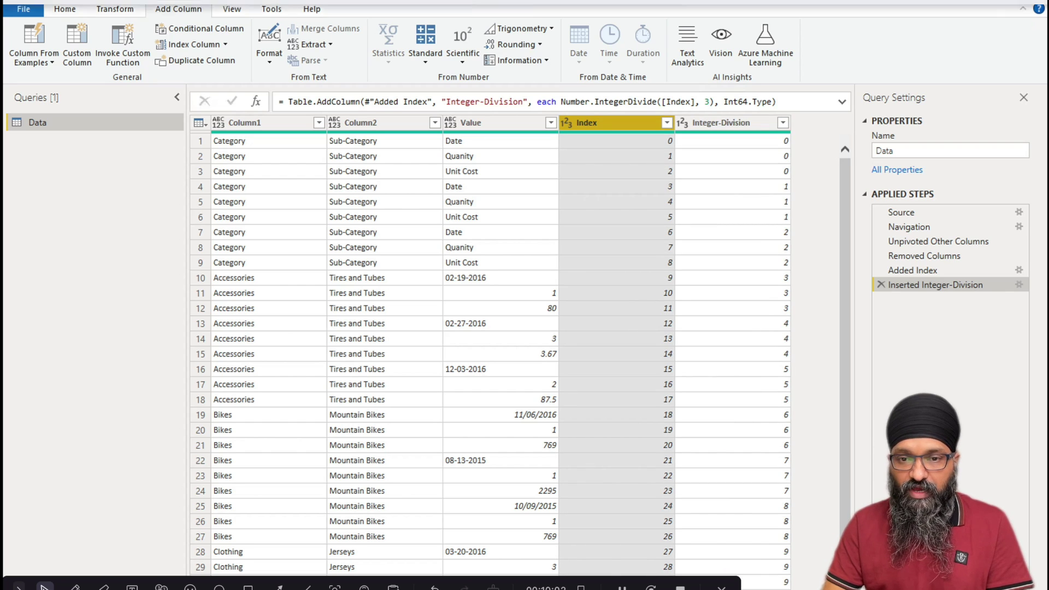
pyautogui.click(130, 9)
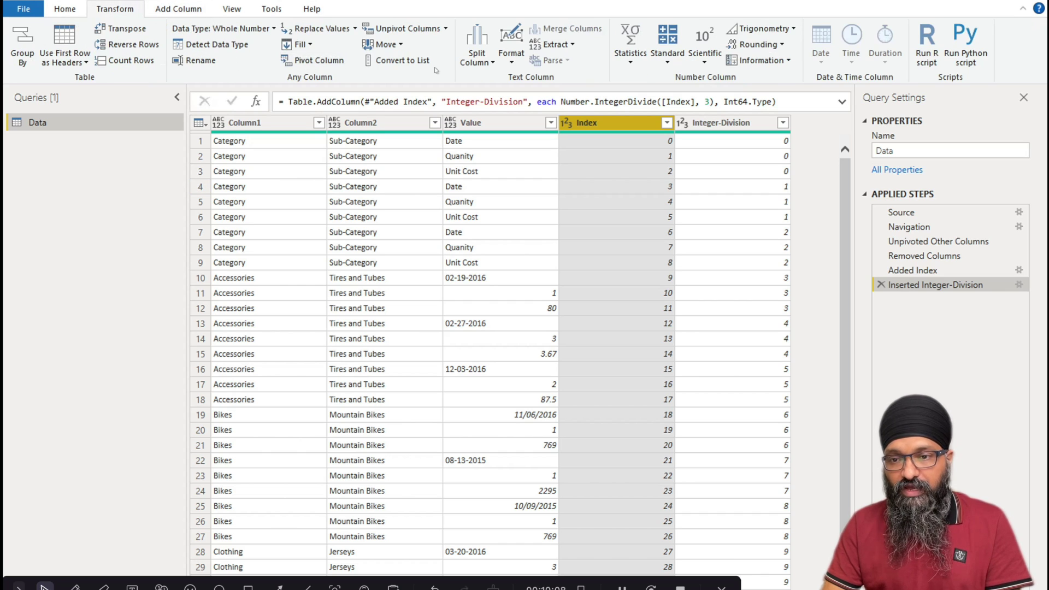
pyautogui.click(668, 60)
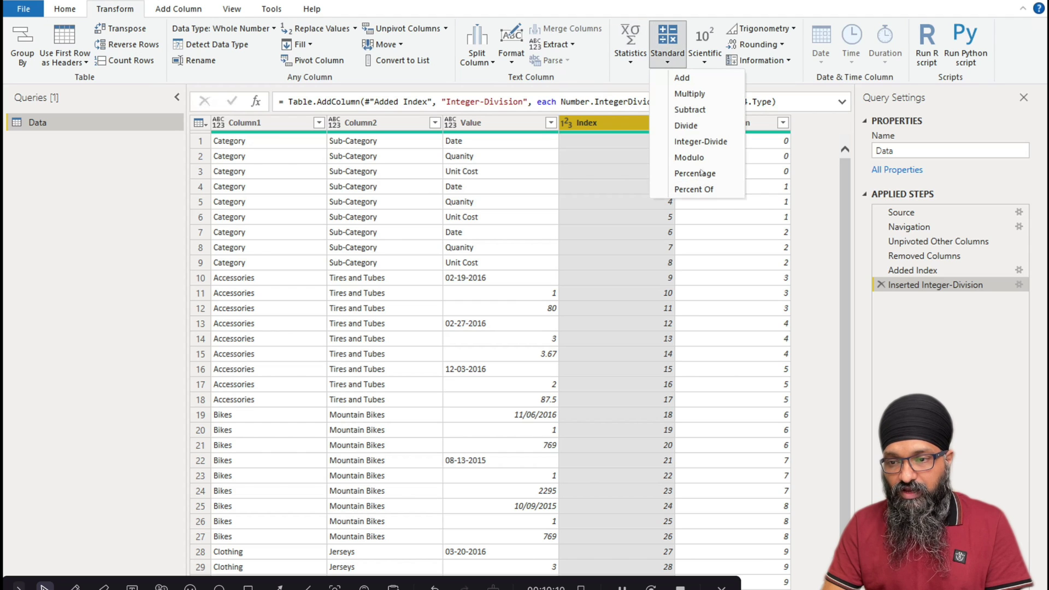
pyautogui.click(689, 157)
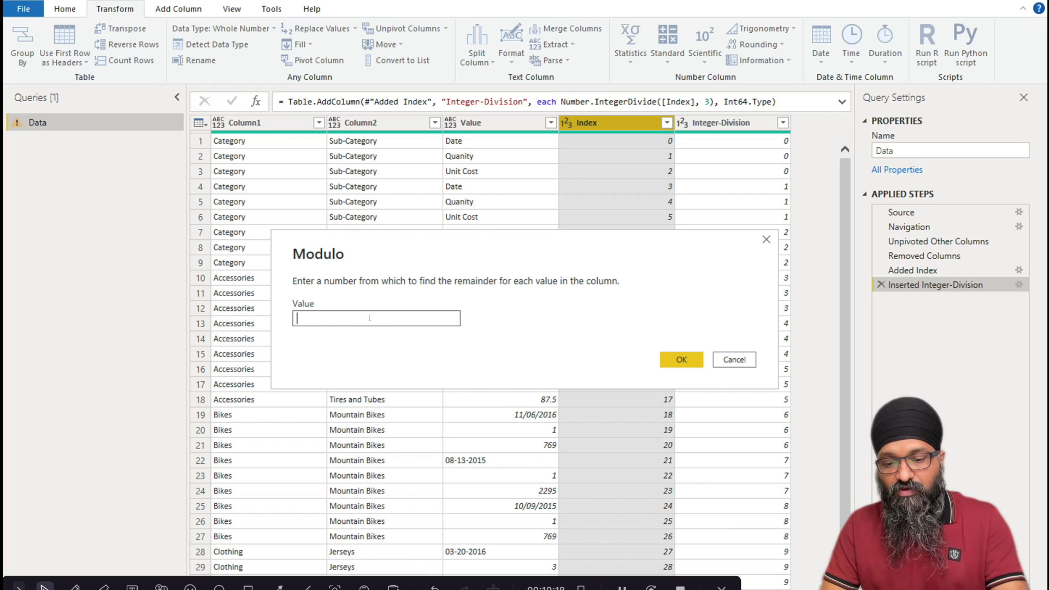
pyautogui.write('3')
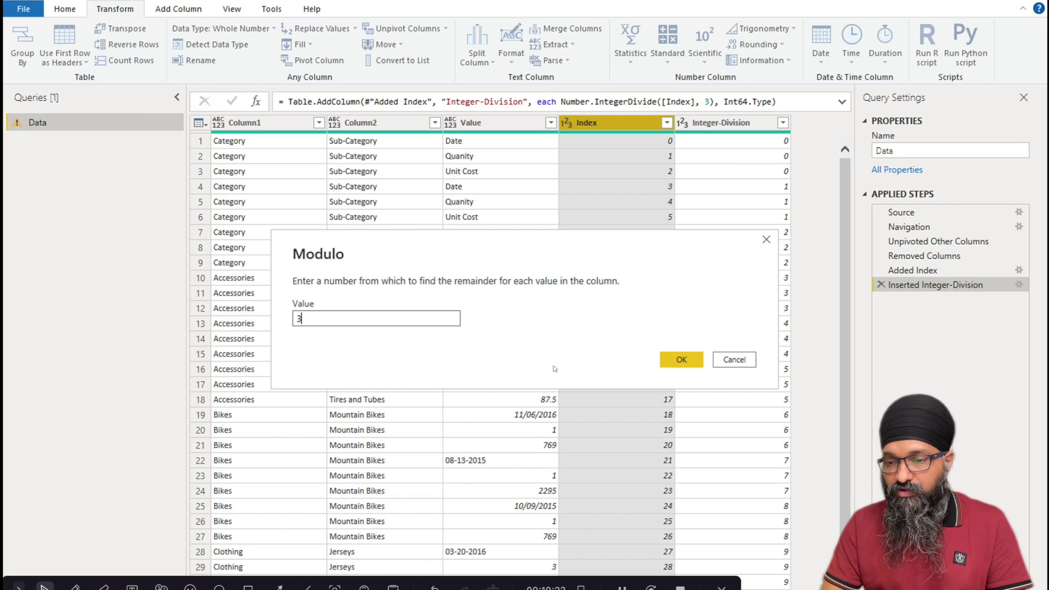
pyautogui.click(682, 359)
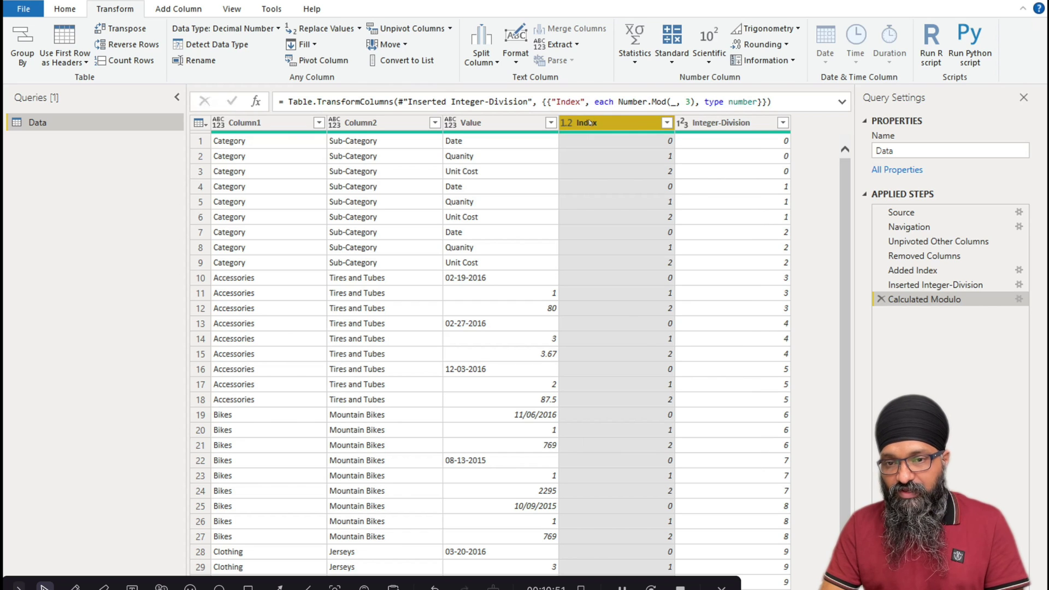
# Step: Pivot the Index column using Value as the values column, with the aggregate function set to Don't Aggregate
pyautogui.click(328, 61)
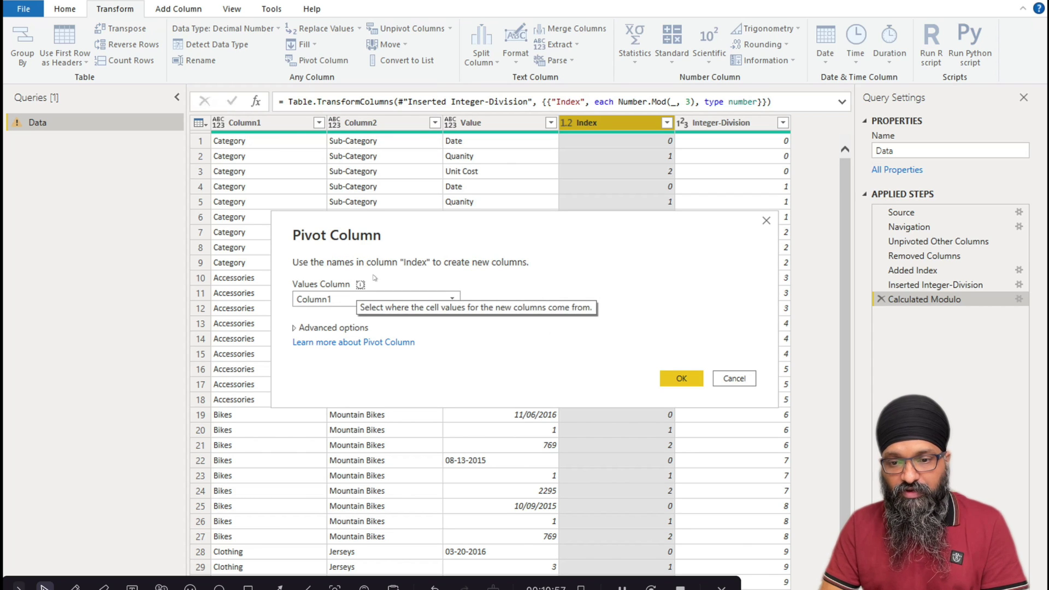
pyautogui.click(329, 300)
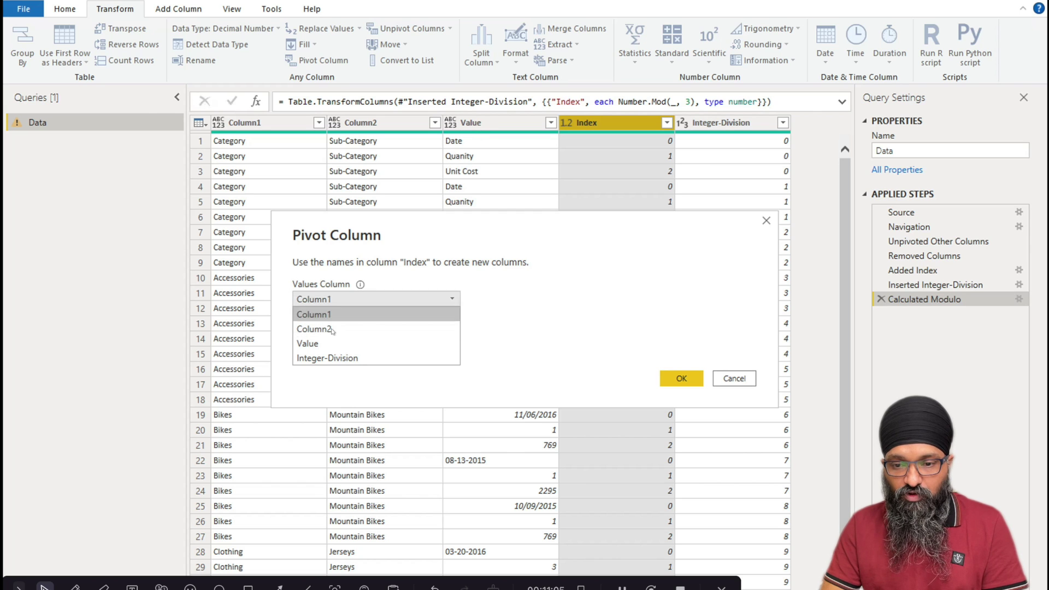
pyautogui.click(316, 345)
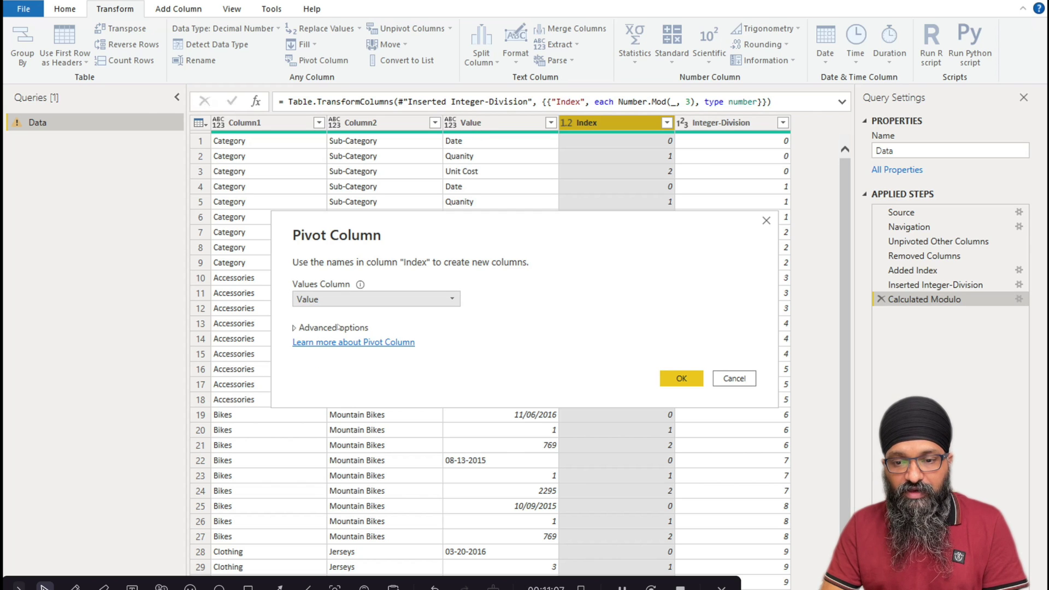
pyautogui.click(295, 328)
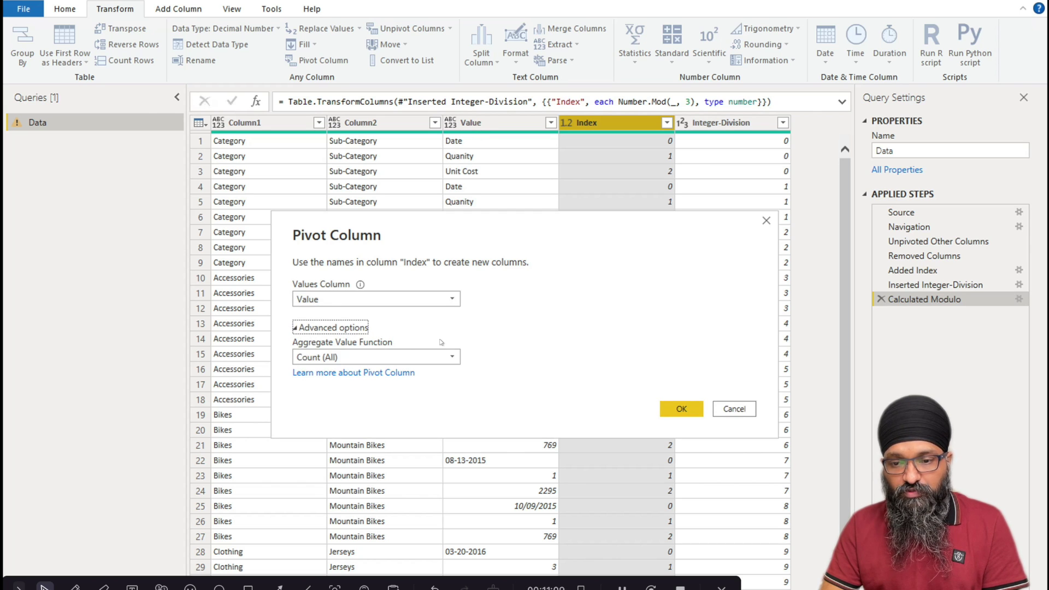
pyautogui.click(406, 359)
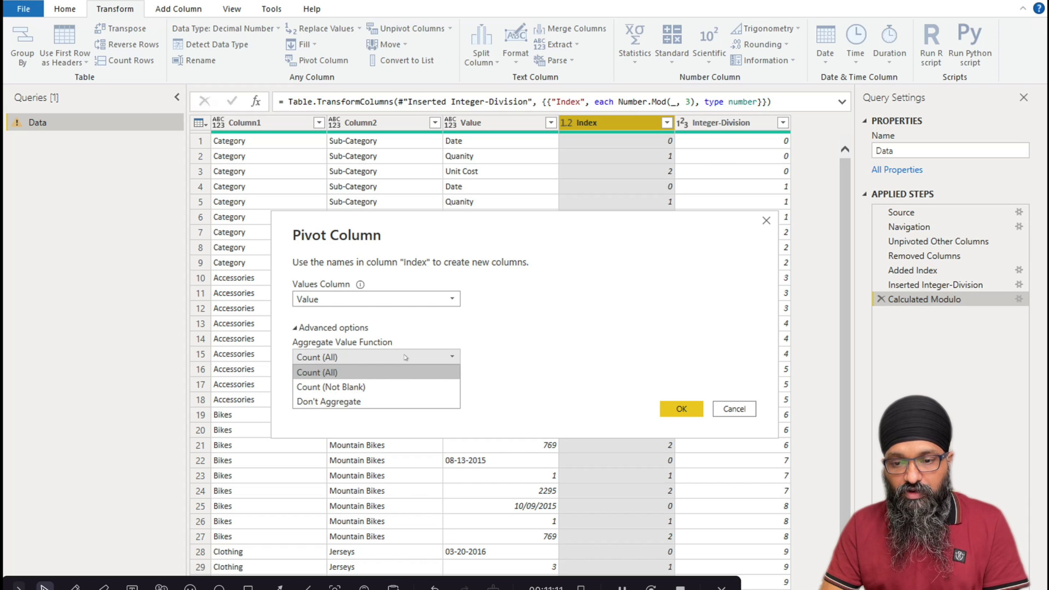
pyautogui.click(356, 402)
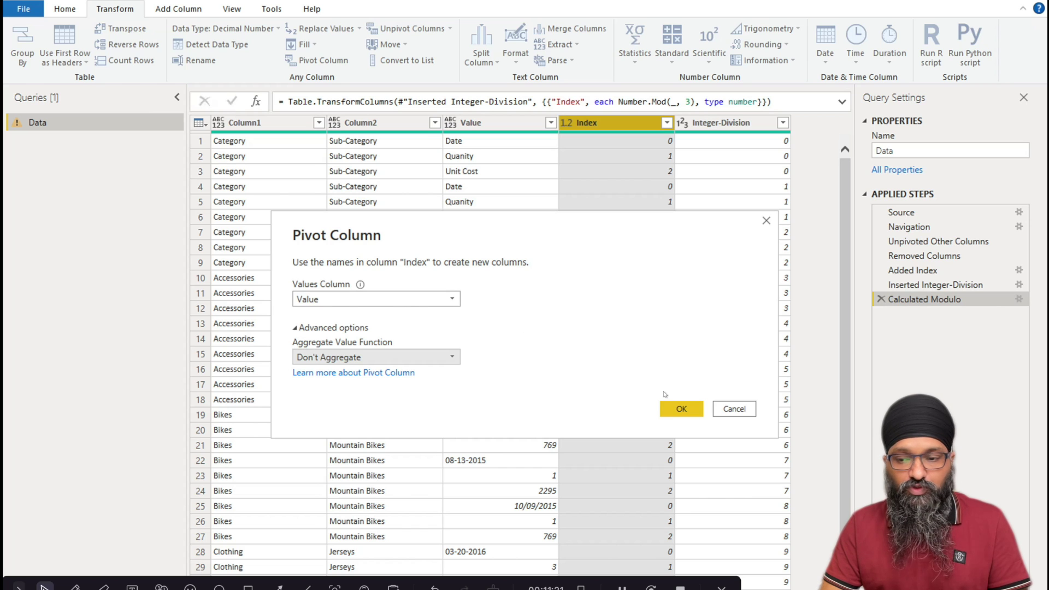
pyautogui.click(683, 408)
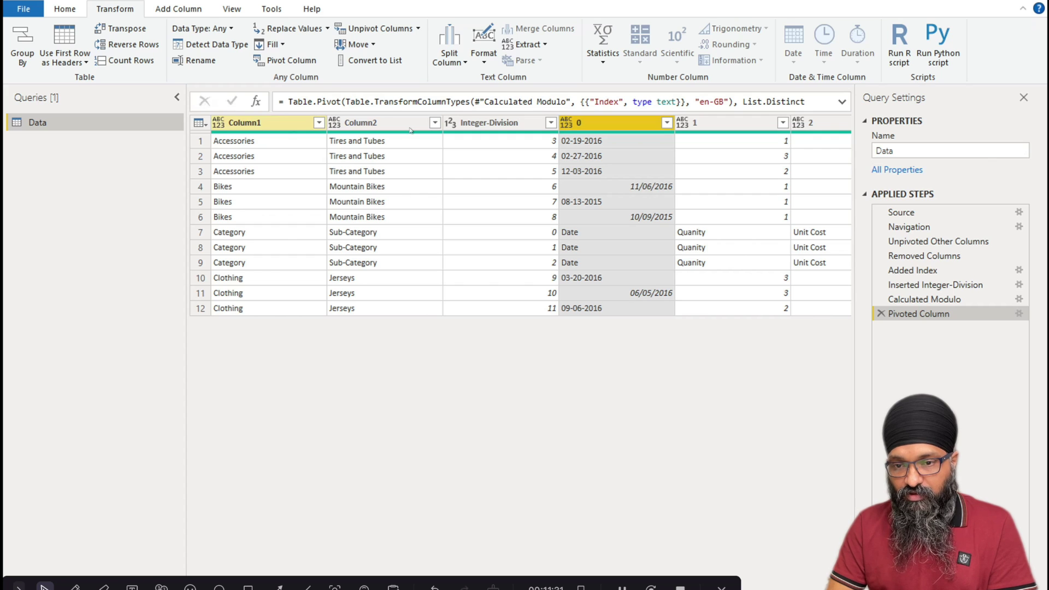
# Step: Remove the Integer-Division column from the pivoted table
pyautogui.click(508, 124)
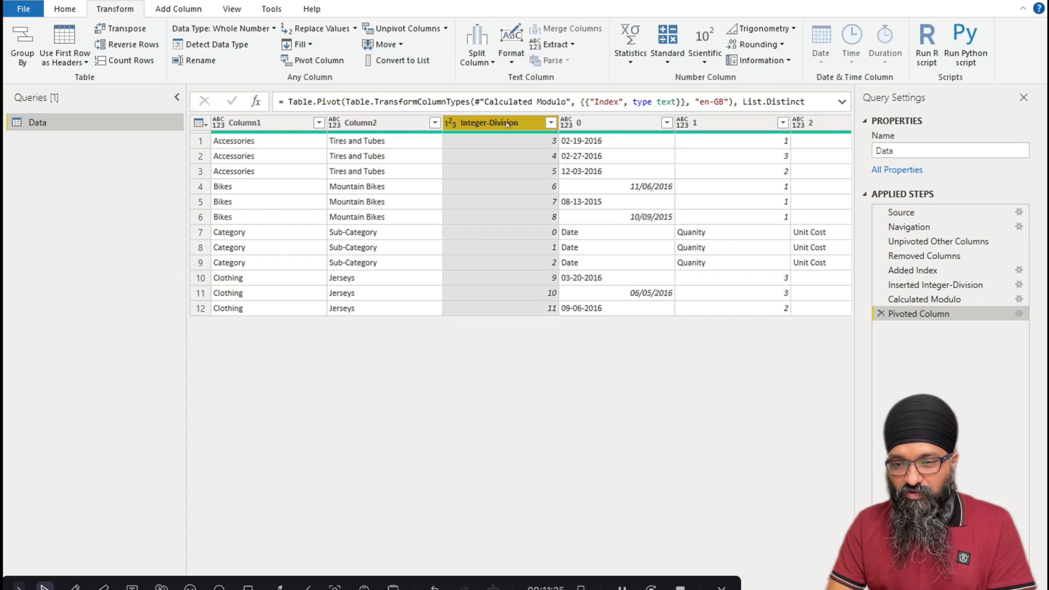
pyautogui.rightClick(508, 124)
pyautogui.click(547, 148)
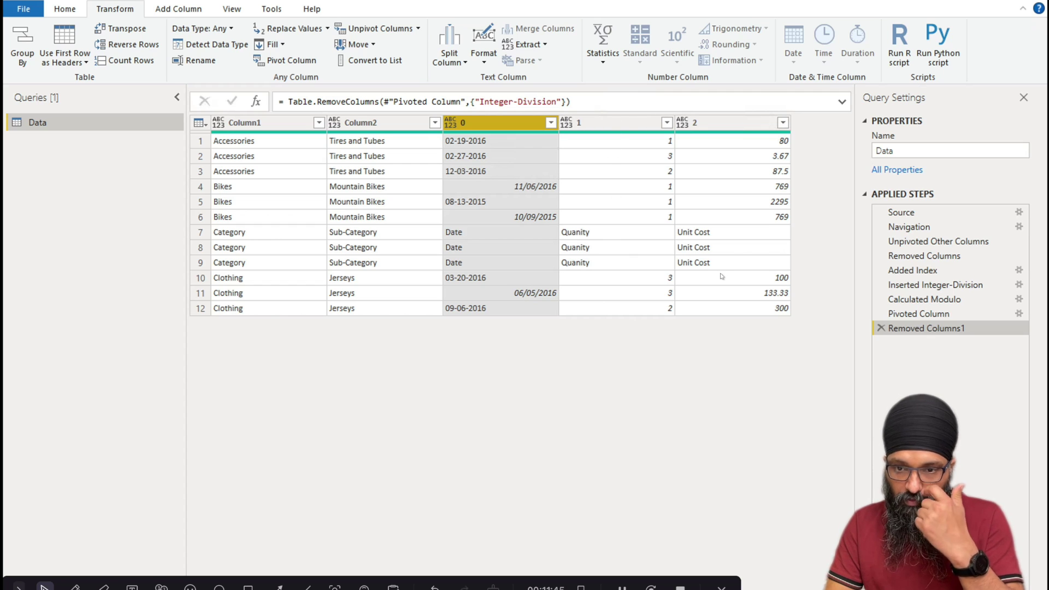
# Step: Filter Column1 to keep only the rows with the value Category
pyautogui.click(503, 236)
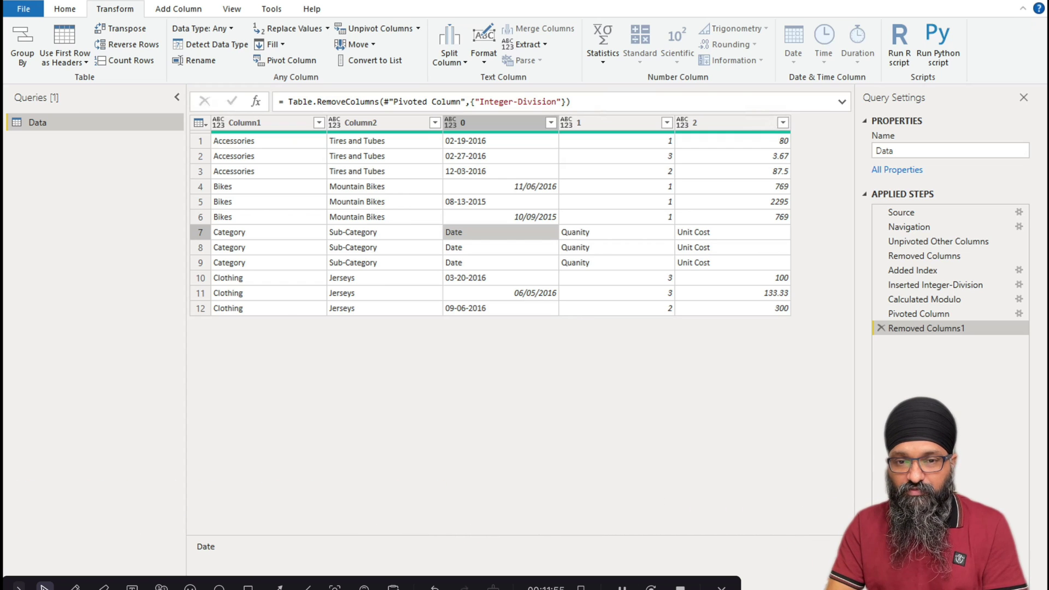
pyautogui.click(64, 9)
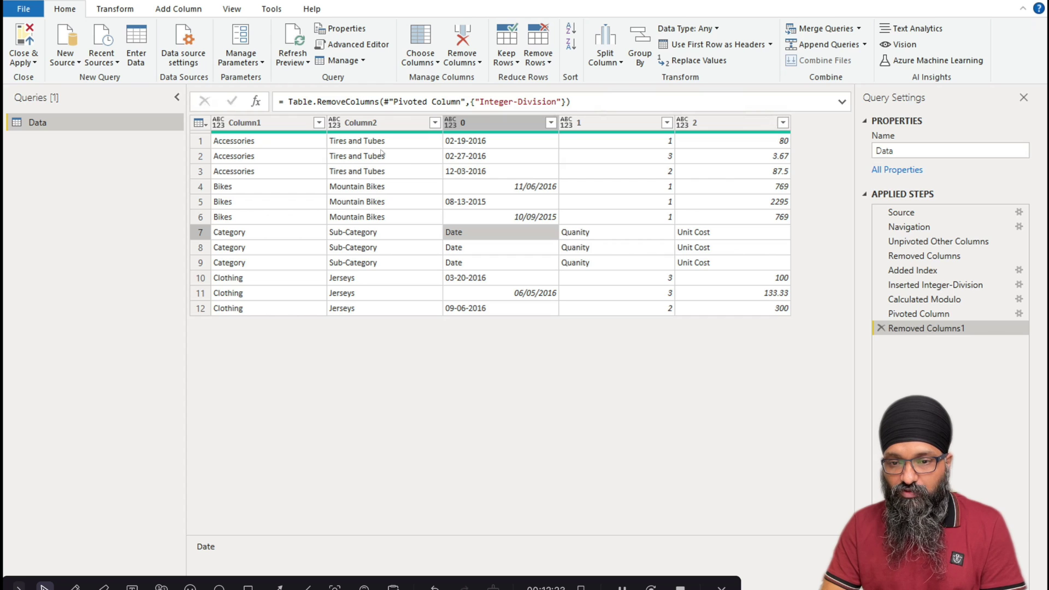
pyautogui.click(319, 123)
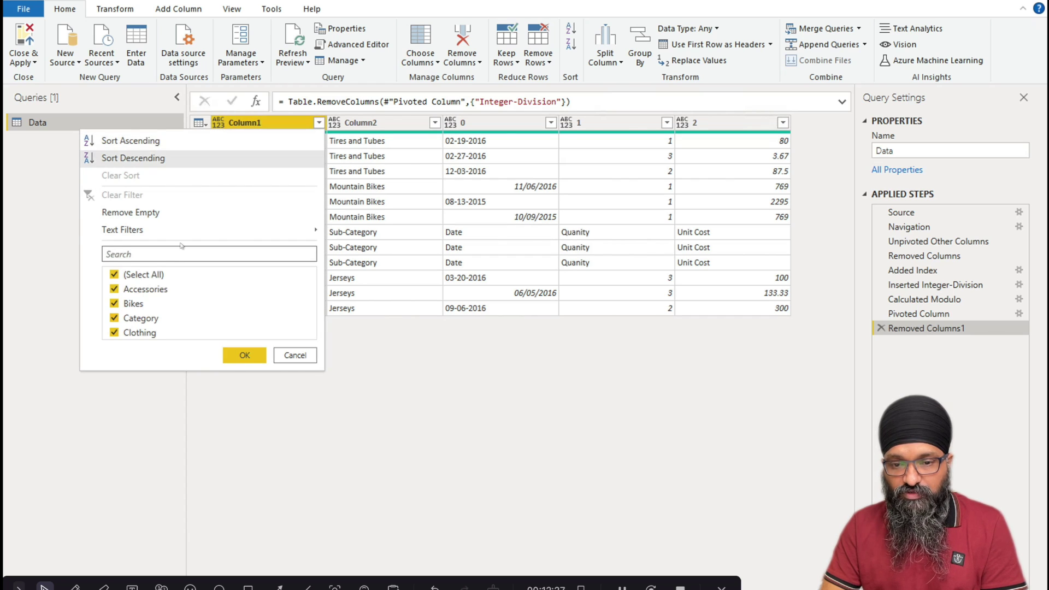
pyautogui.click(114, 275)
pyautogui.click(114, 275)
pyautogui.click(114, 275)
pyautogui.click(115, 319)
pyautogui.click(234, 355)
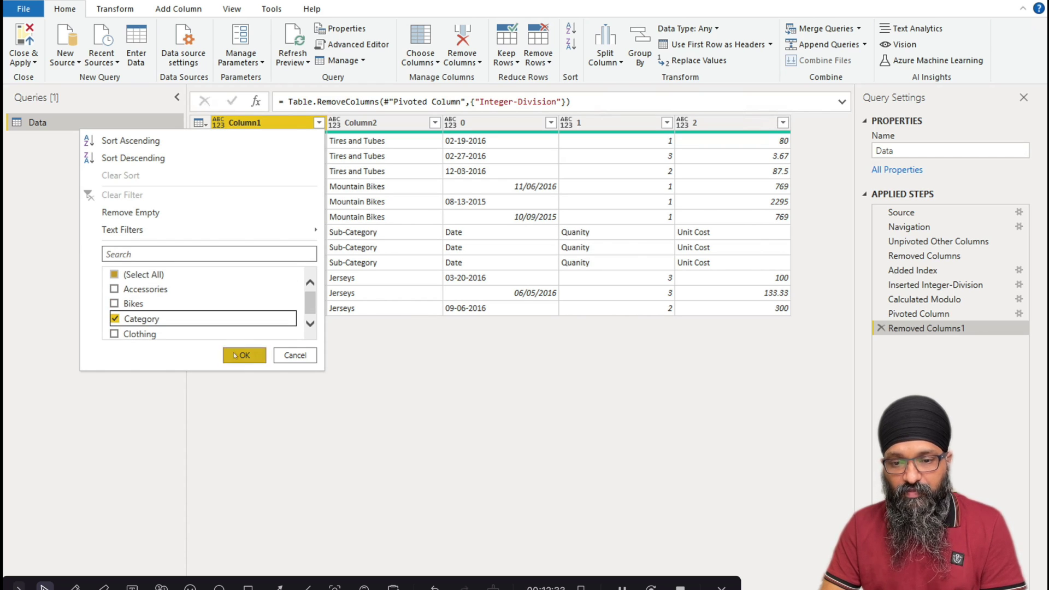
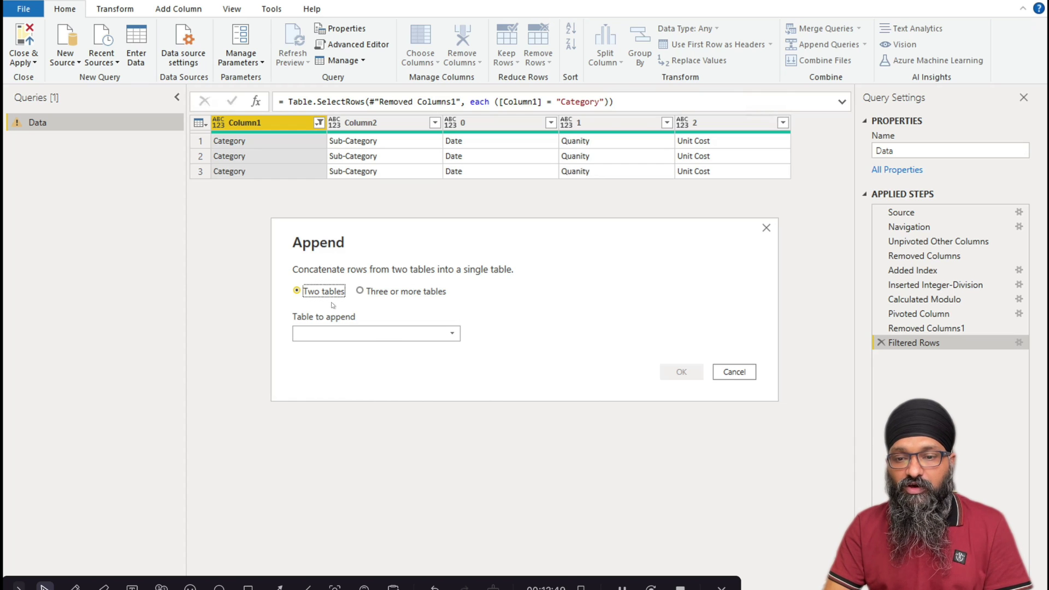
# Step: Append the current Data query to itself as a two-table append
pyautogui.click(320, 337)
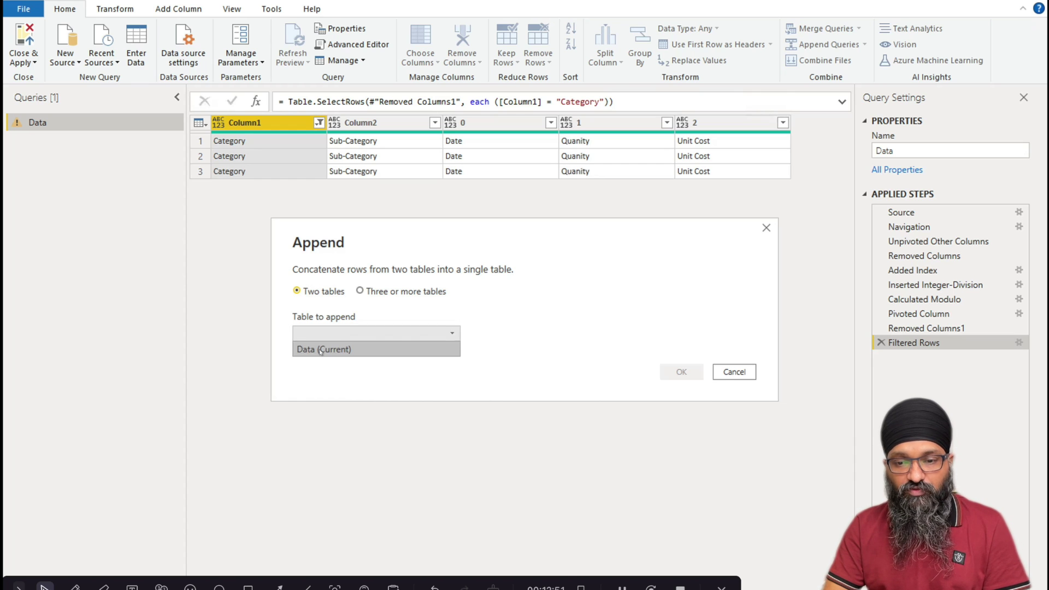
pyautogui.click(322, 349)
pyautogui.click(681, 372)
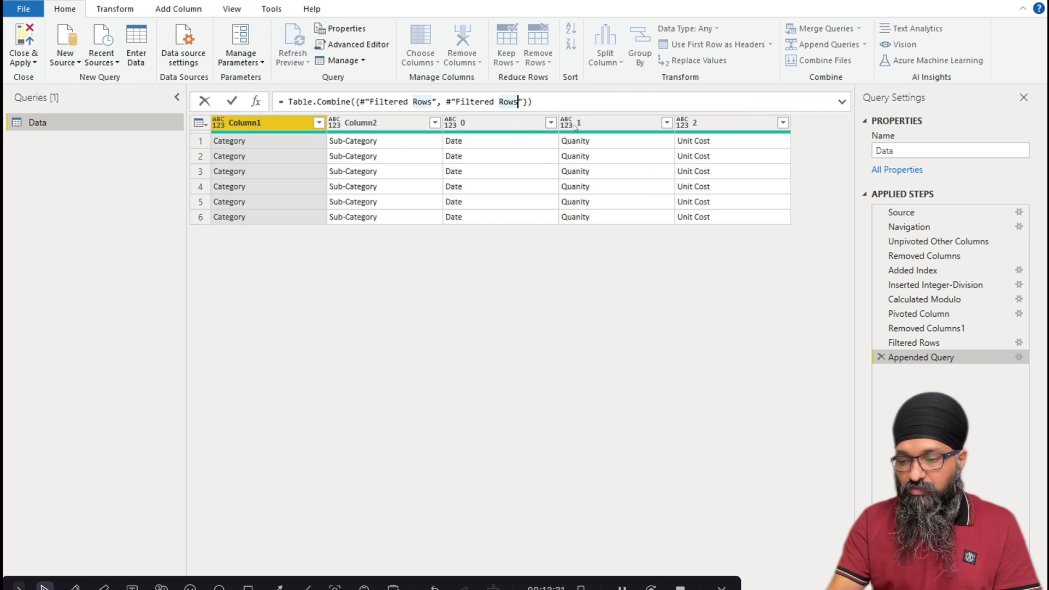
# Step: Edit the append formula so its second table refers to #"Removed Columns1" instead of the filtered rows
pyautogui.press('BackSpace')
pyautogui.press('BackSpace')
pyautogui.press('BackSpace')
pyautogui.press('BackSpace')
pyautogui.press('BackSpace')
pyautogui.press('BackSpace')
pyautogui.press('BackSpace')
pyautogui.press('BackSpace')
pyautogui.press('BackSpace')
pyautogui.press('BackSpace')
pyautogui.press('BackSpace')
pyautogui.press('BackSpace')
pyautogui.press('BackSpace')
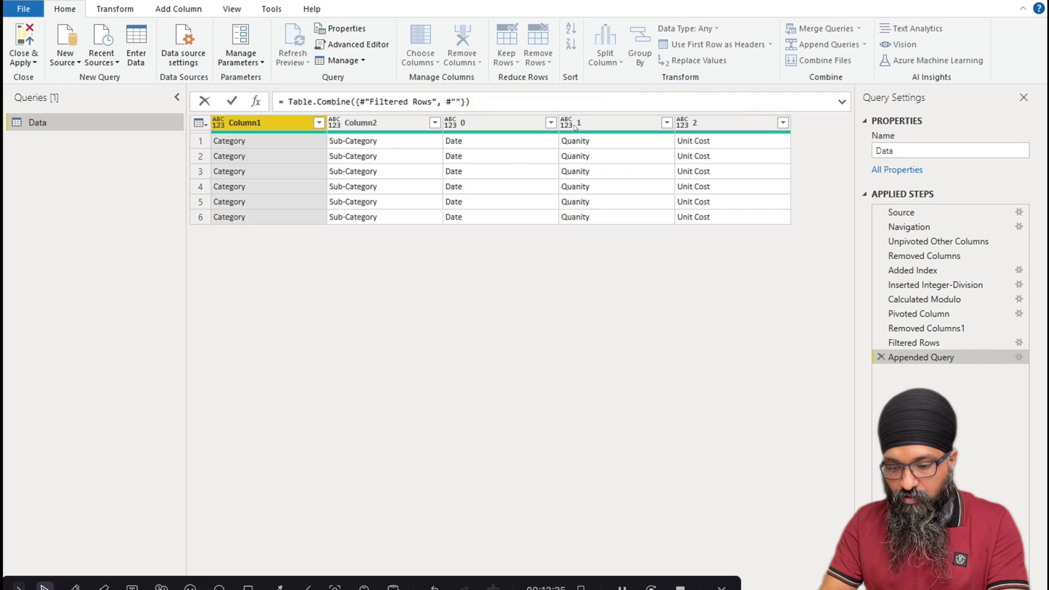
pyautogui.write('Remo')
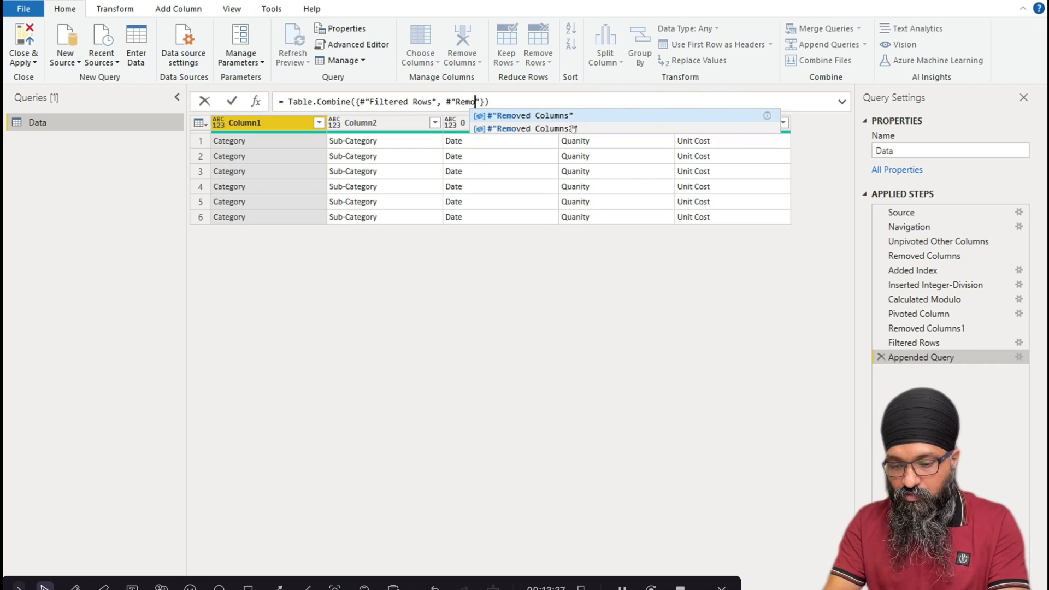
pyautogui.write('ved Columns1')
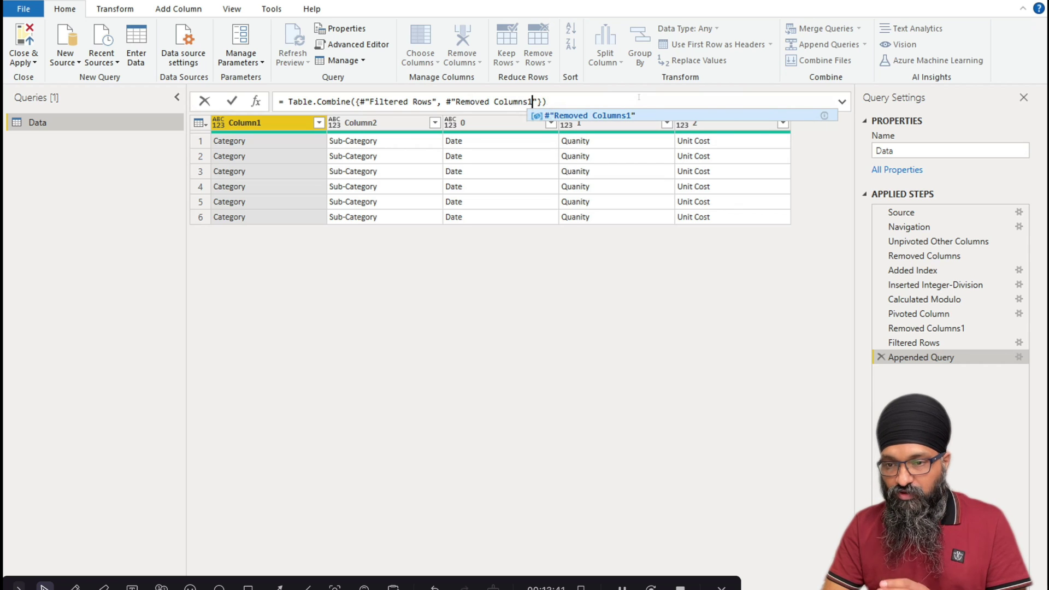
pyautogui.click(606, 96)
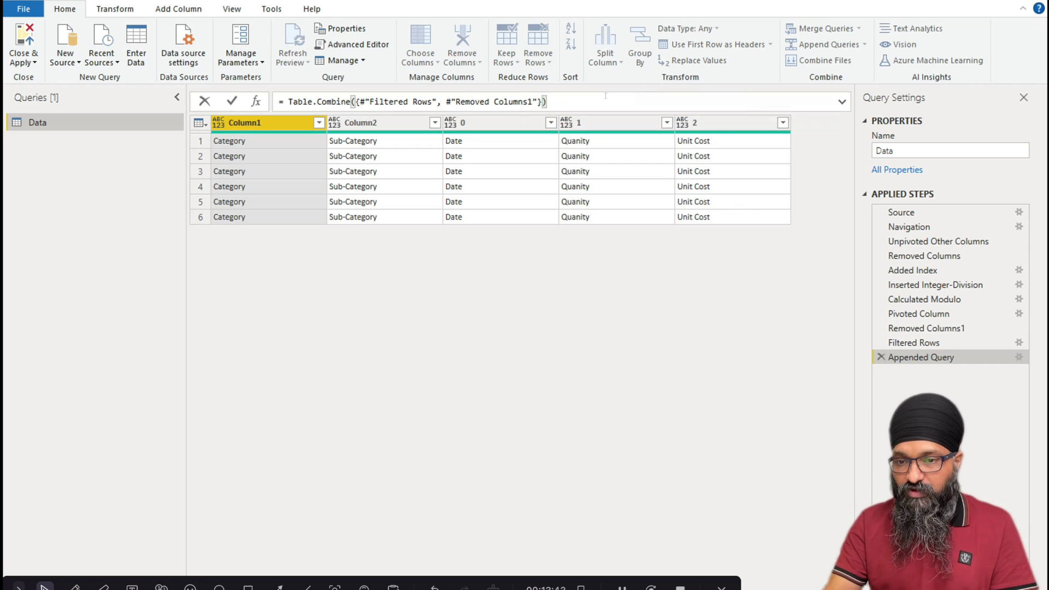
pyautogui.press('Return')
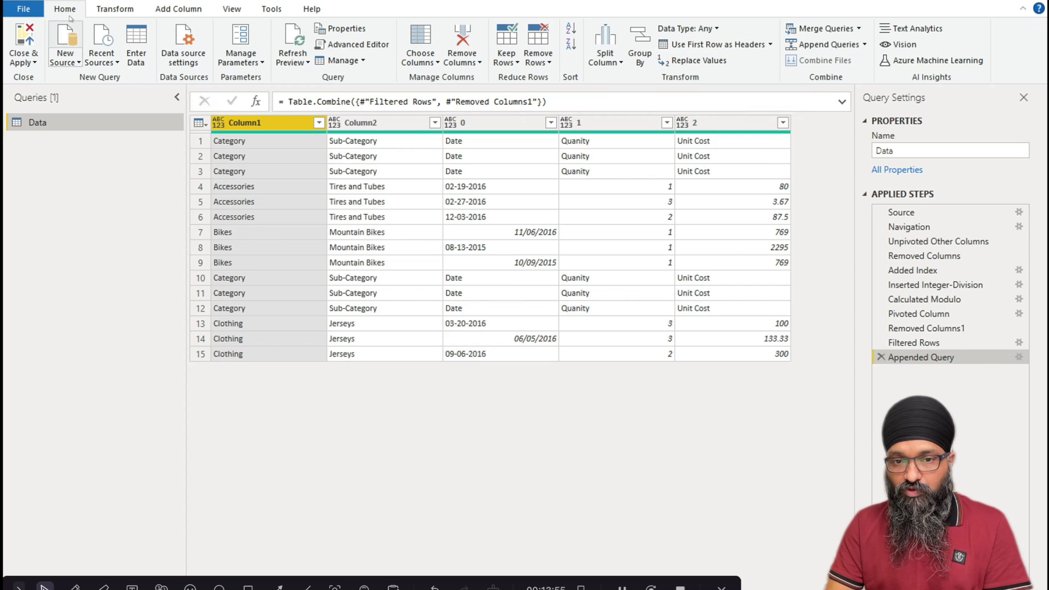
# Step: Promote the first row to headers and filter the repeated Category rows out of the Category column
pyautogui.click(701, 44)
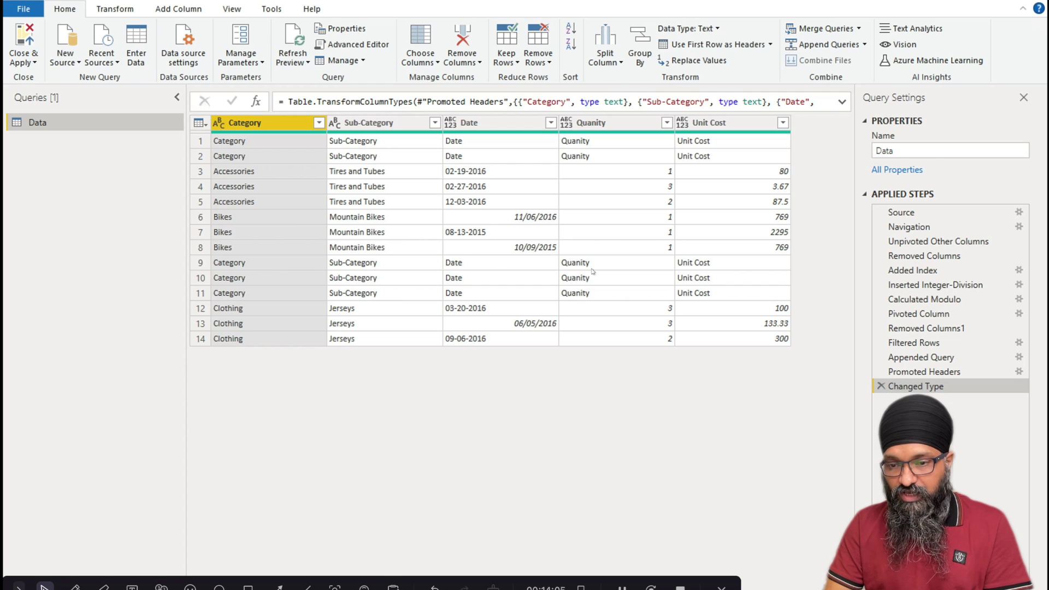
pyautogui.click(318, 123)
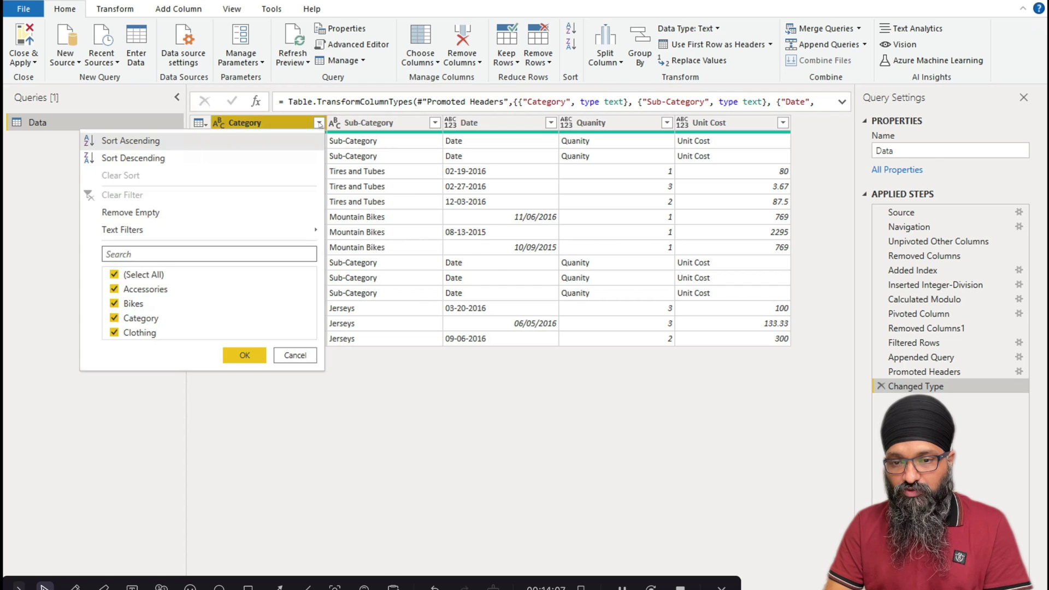
pyautogui.click(115, 318)
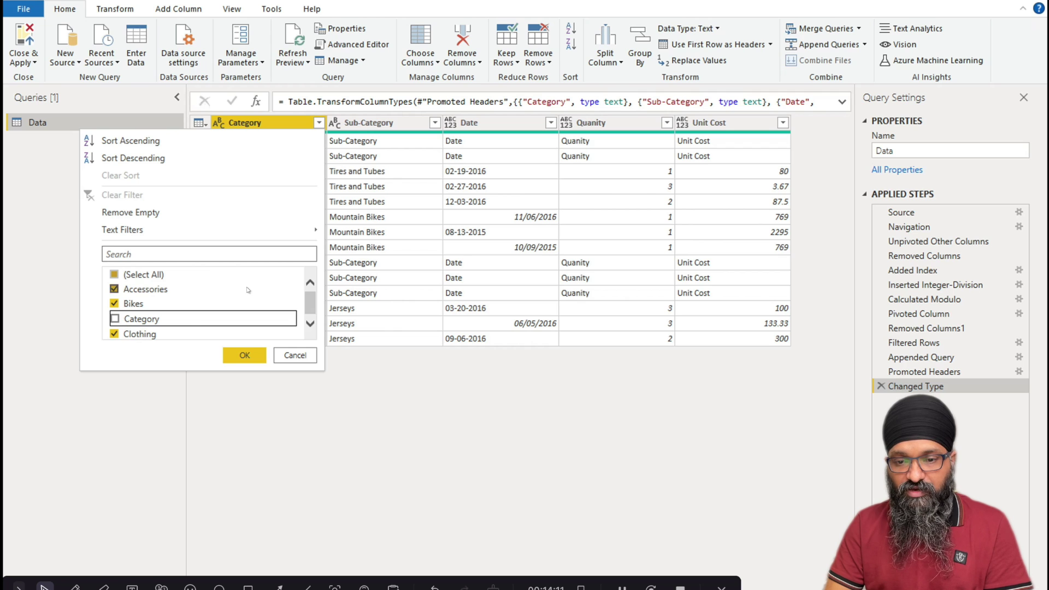
pyautogui.click(244, 356)
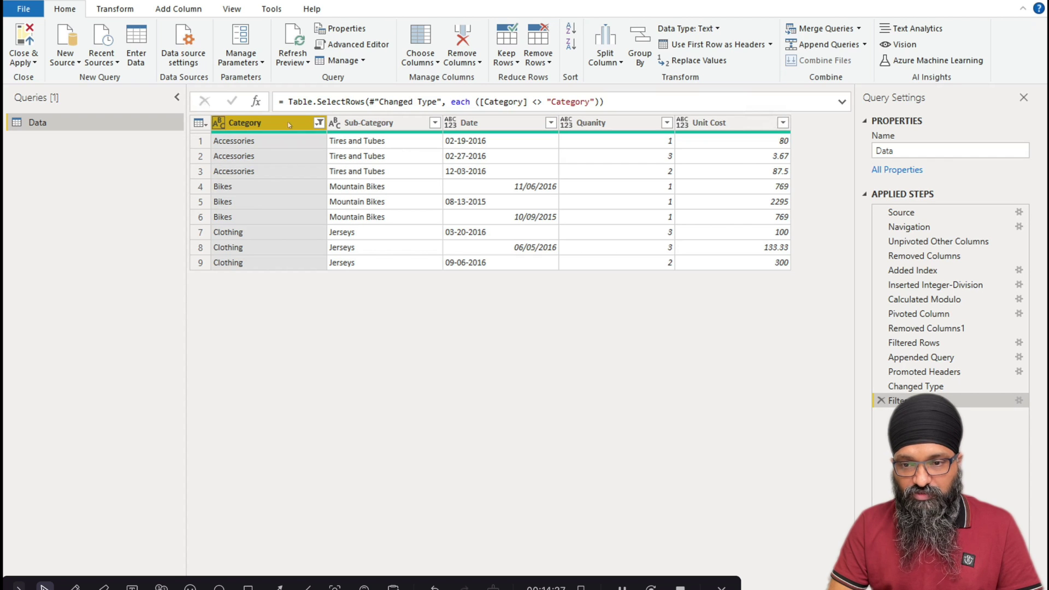
# Step: Change the Date column's data type to Date
pyautogui.keyDown('ctrl'); pyautogui.click(371, 125); pyautogui.keyUp('ctrl')
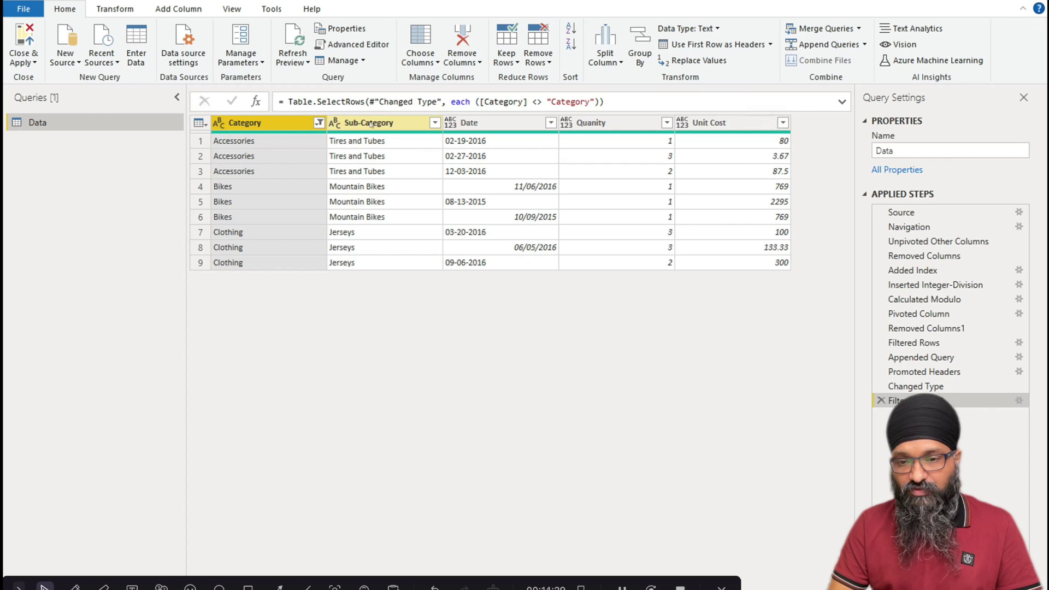
pyautogui.keyDown('ctrl'); pyautogui.click(370, 124); pyautogui.keyUp('ctrl')
pyautogui.keyDown('ctrl'); pyautogui.click(463, 125); pyautogui.keyUp('ctrl')
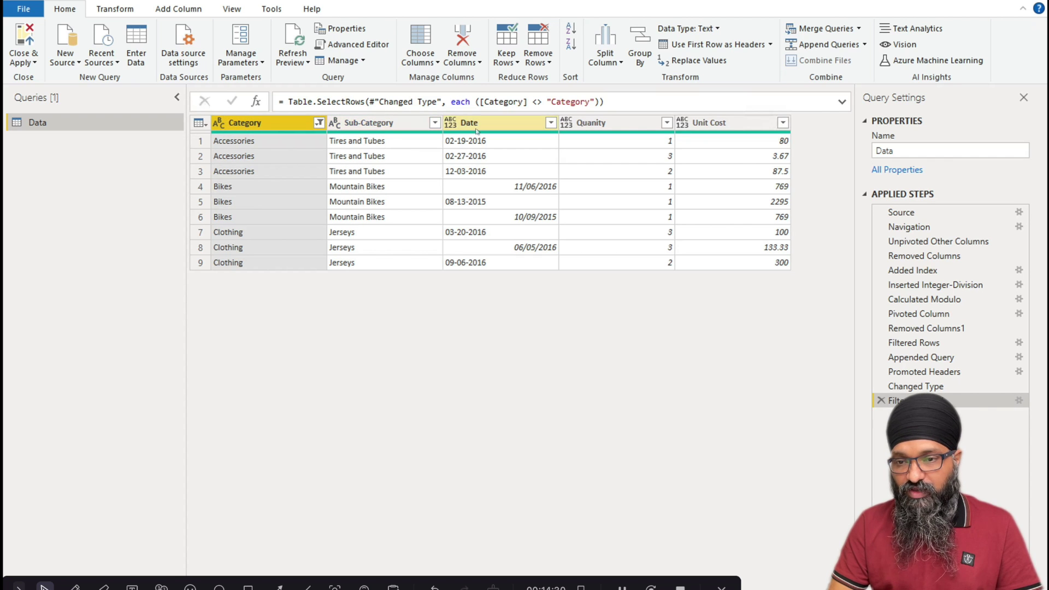
pyautogui.click(451, 122)
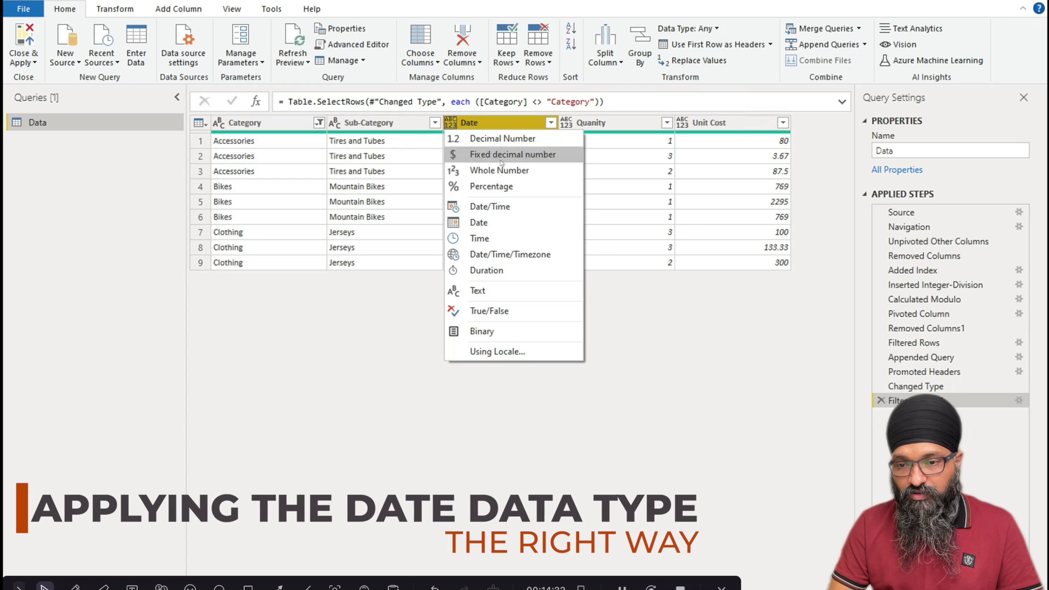
pyautogui.click(479, 223)
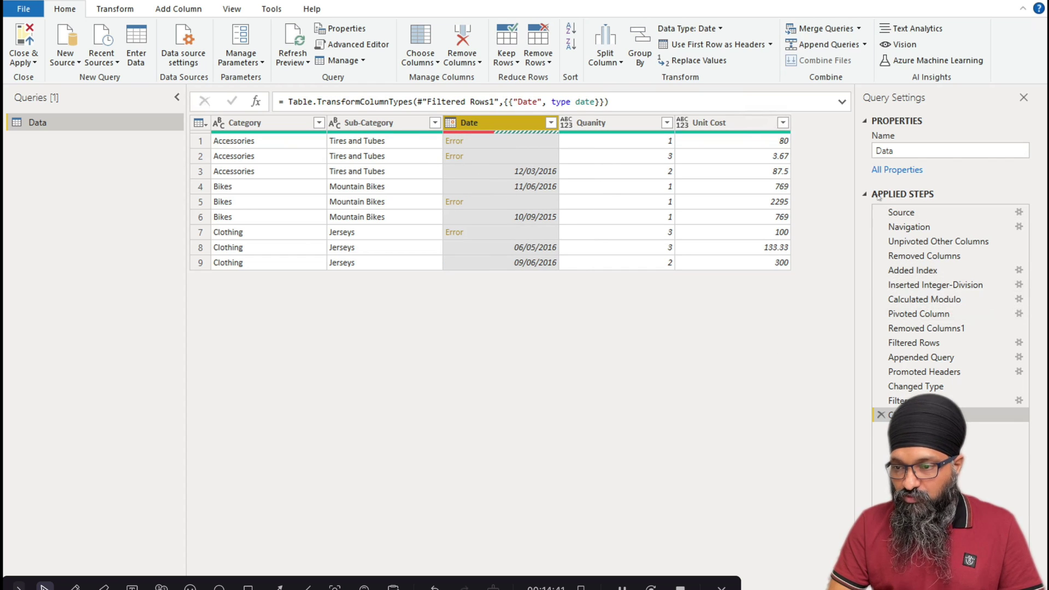
# Step: Delete the last type-change step and convert the Date column to Date using the English (United States) locale
pyautogui.click(881, 415)
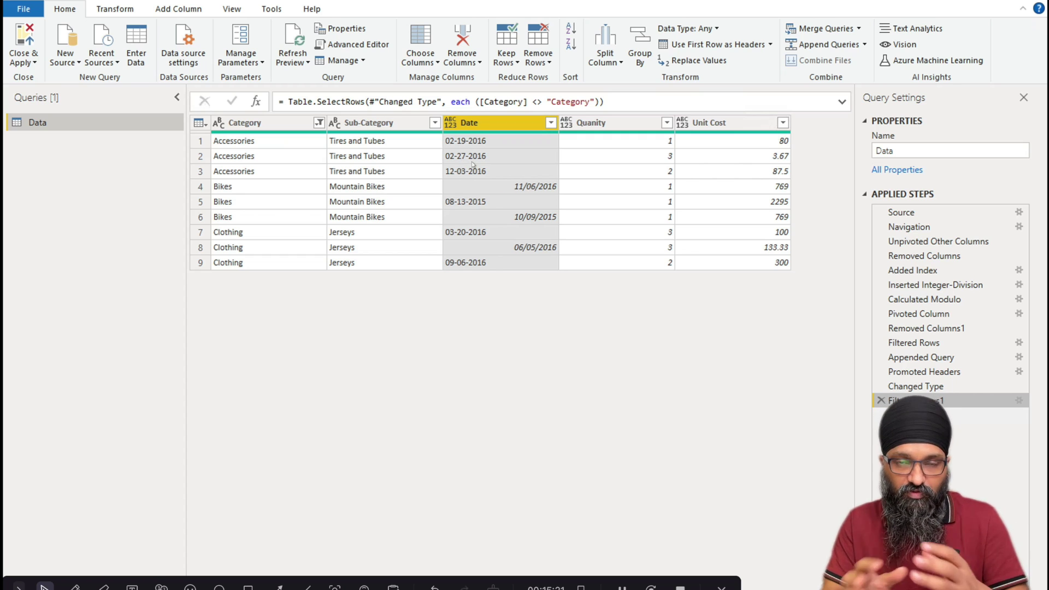
pyautogui.click(450, 123)
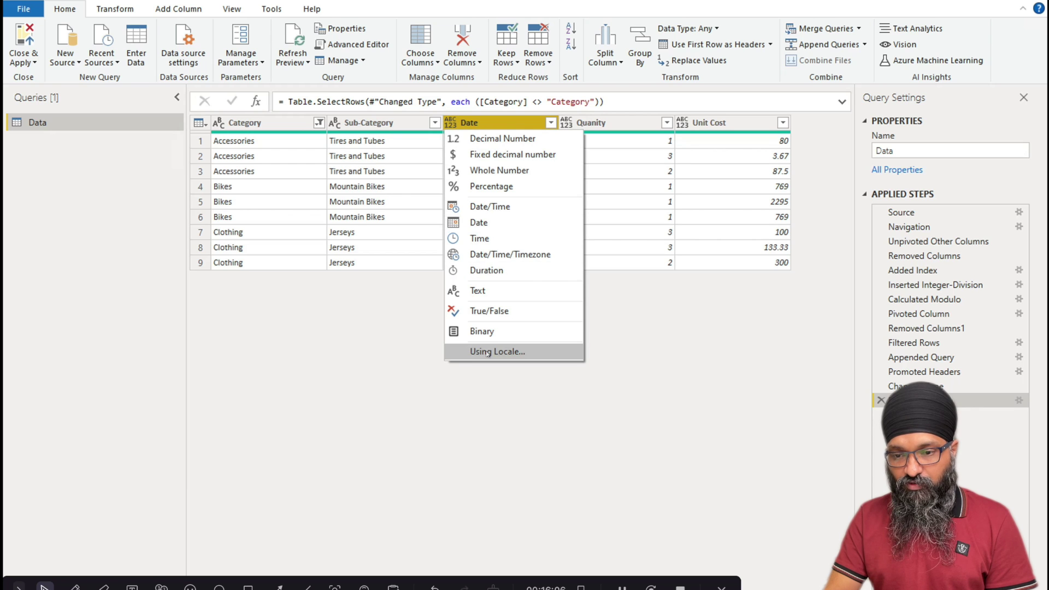
pyautogui.click(487, 421)
pyautogui.hotkey('alt', 'Tab')
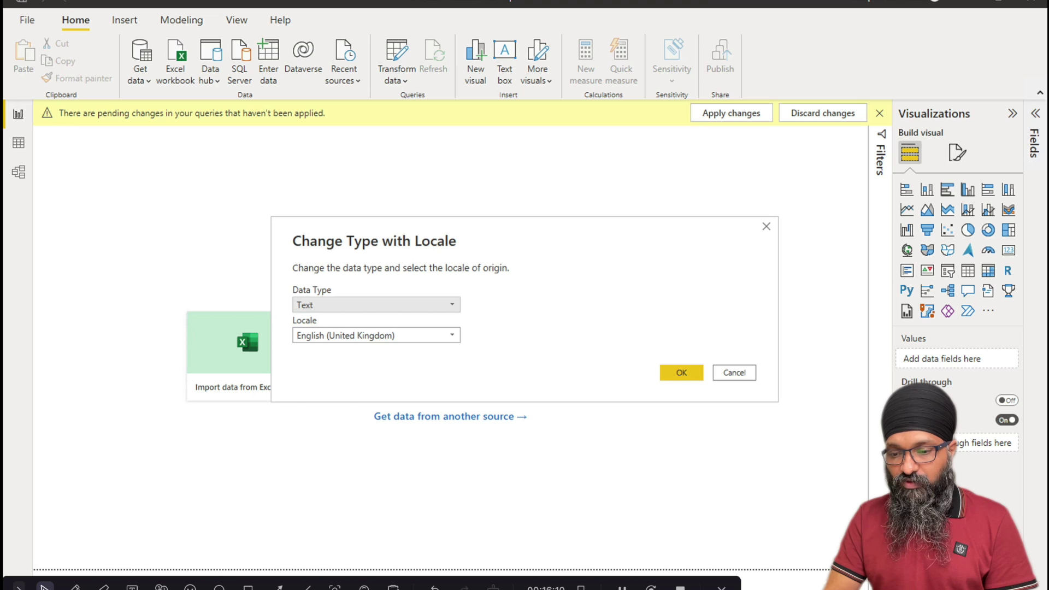
pyautogui.click(376, 306)
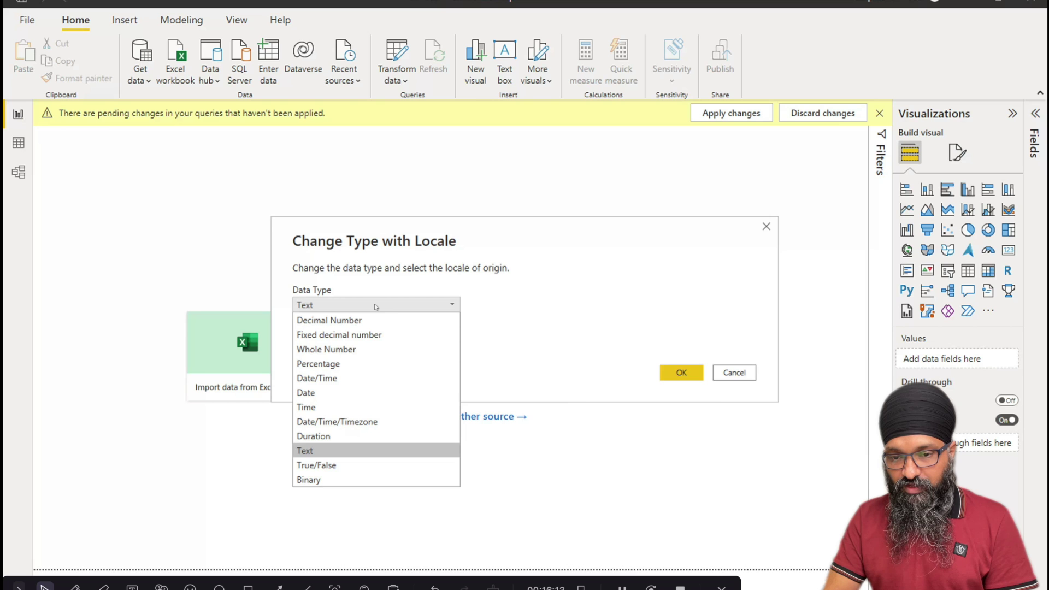
pyautogui.click(325, 394)
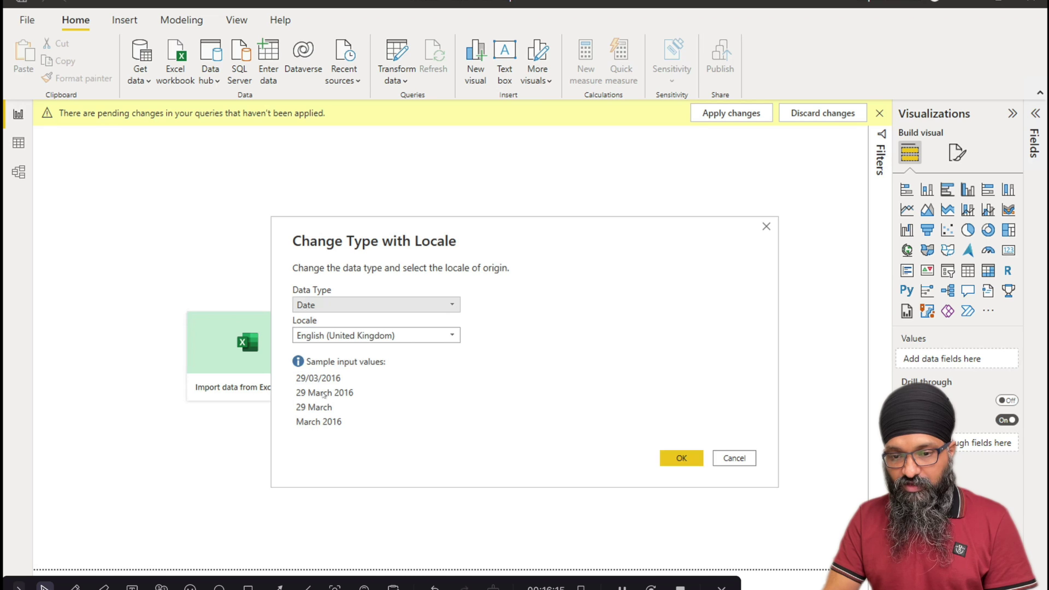
pyautogui.click(364, 336)
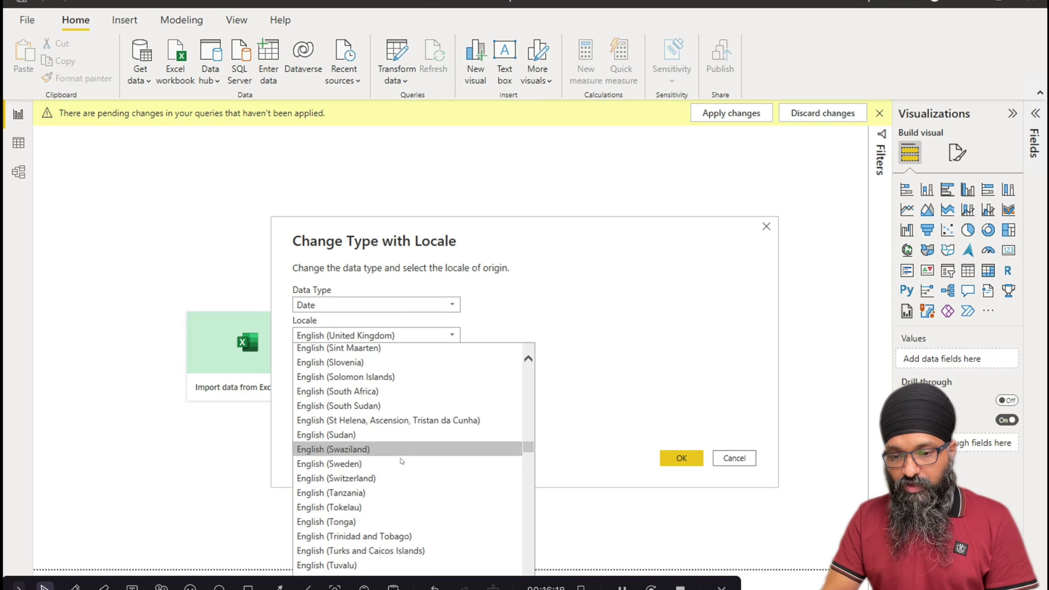
pyautogui.scroll(-1, 409, 507)
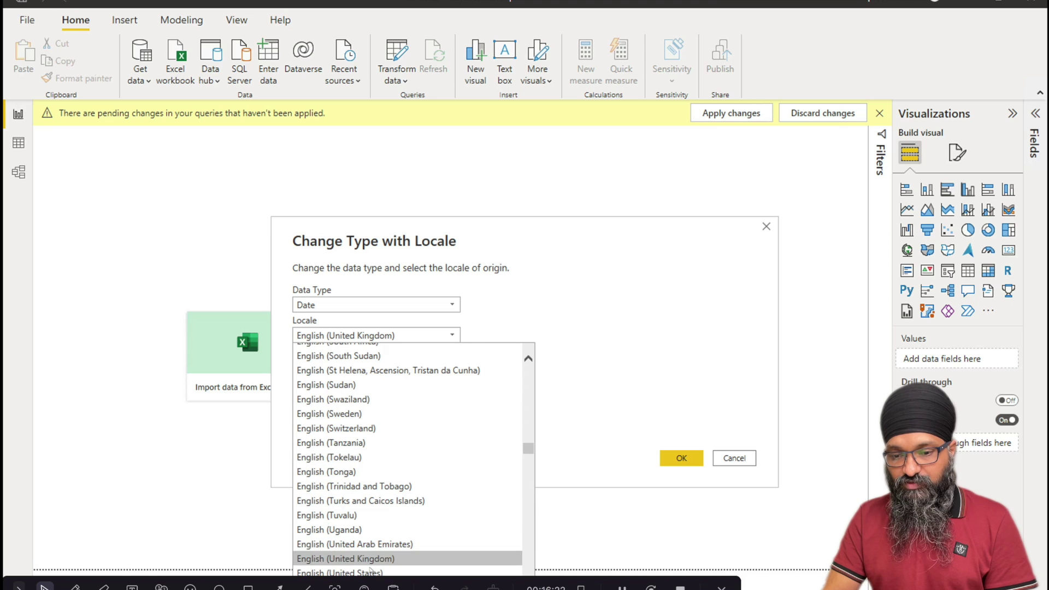
pyautogui.click(374, 572)
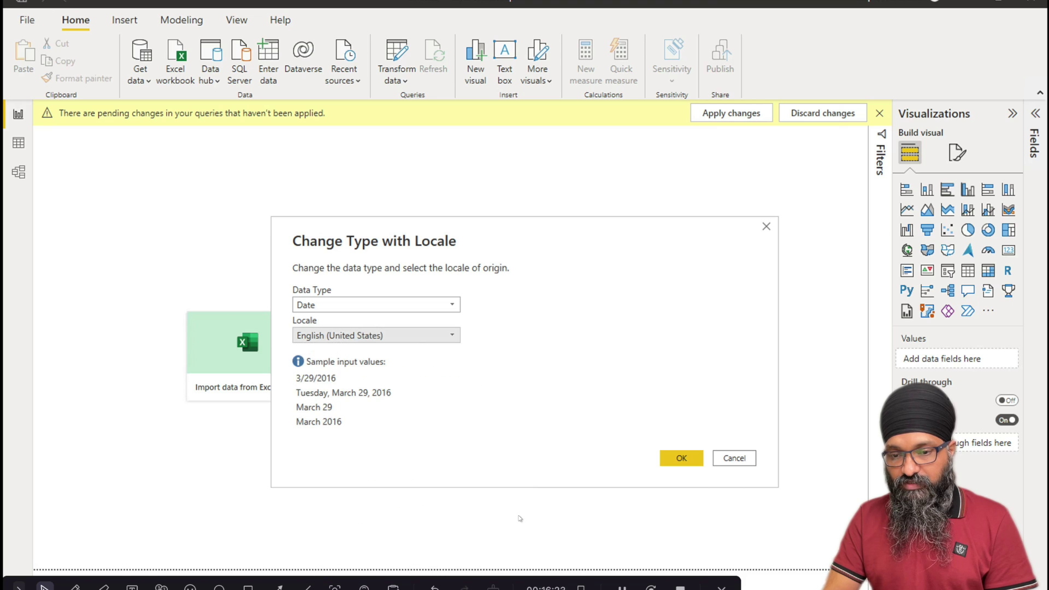
pyautogui.click(682, 458)
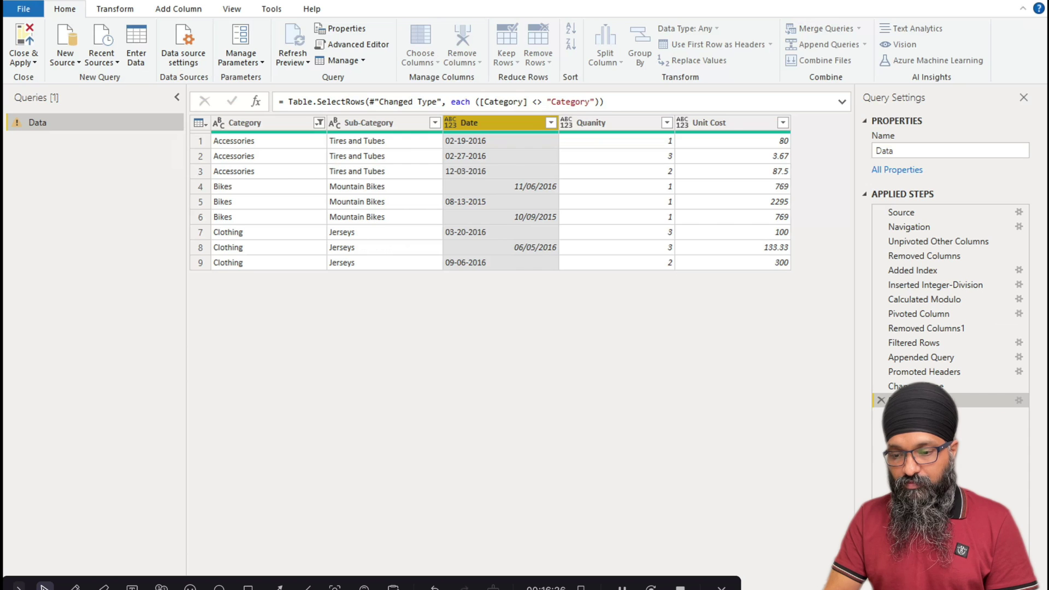
# Step: Set the Quanity column's data type to Whole Number and the Unit Cost column's to Fixed decimal number
pyautogui.click(566, 125)
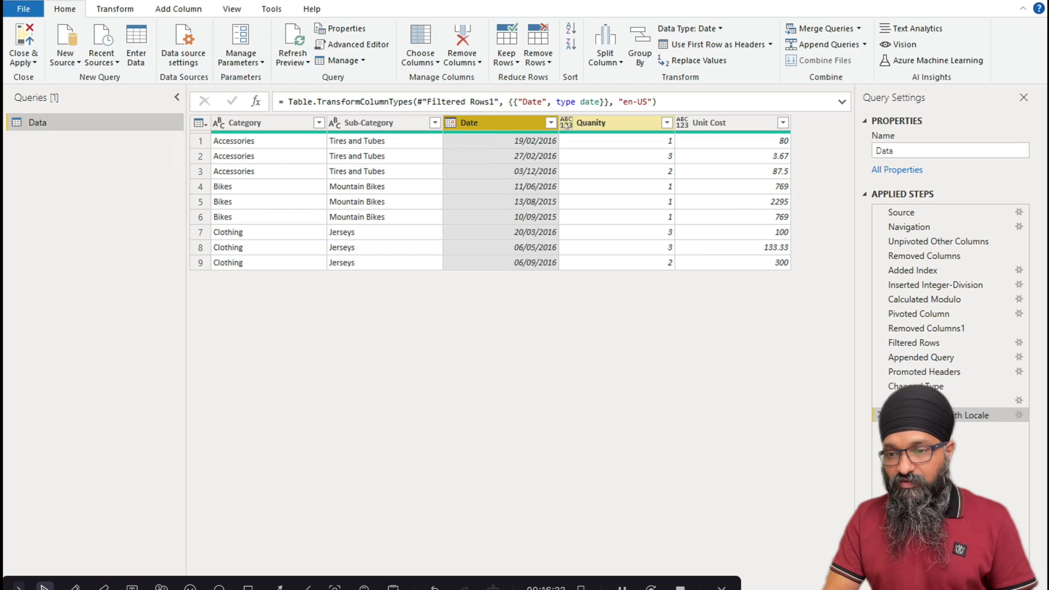
pyautogui.click(634, 171)
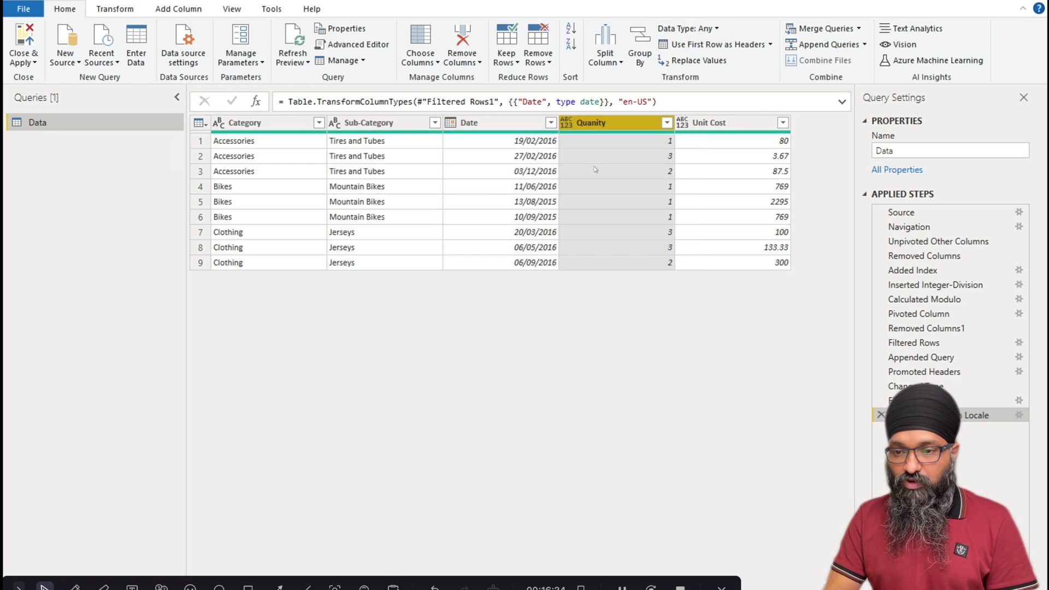
pyautogui.click(679, 124)
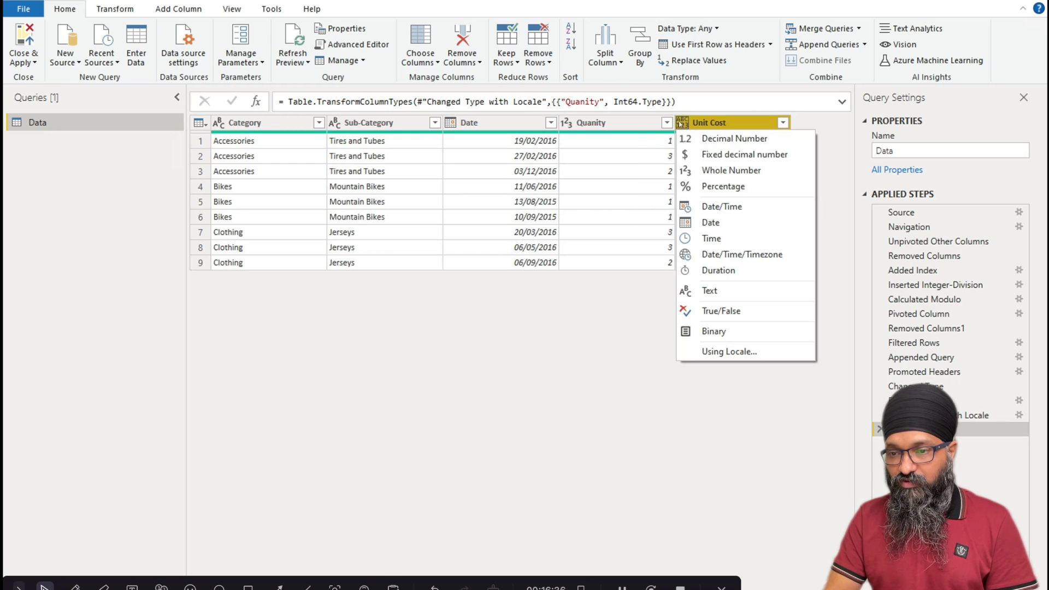
pyautogui.click(728, 156)
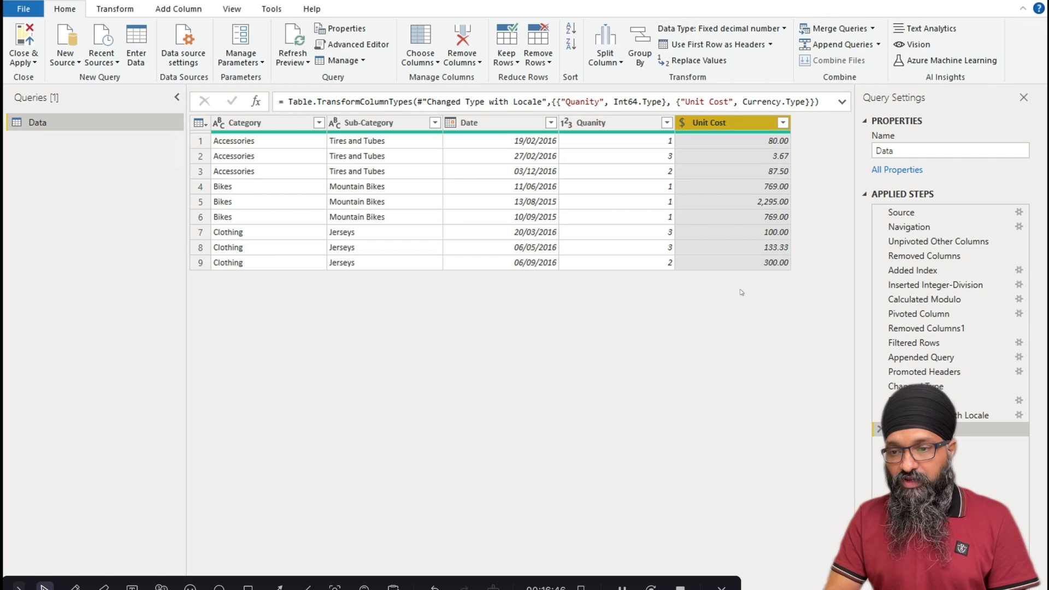
# Step: Rename the Data query as Bike Shop Sales
pyautogui.click(897, 149)
pyautogui.press('BackSpace')
pyautogui.press('BackSpace')
pyautogui.press('BackSpace')
pyautogui.press('BackSpace')
pyautogui.press('Return')
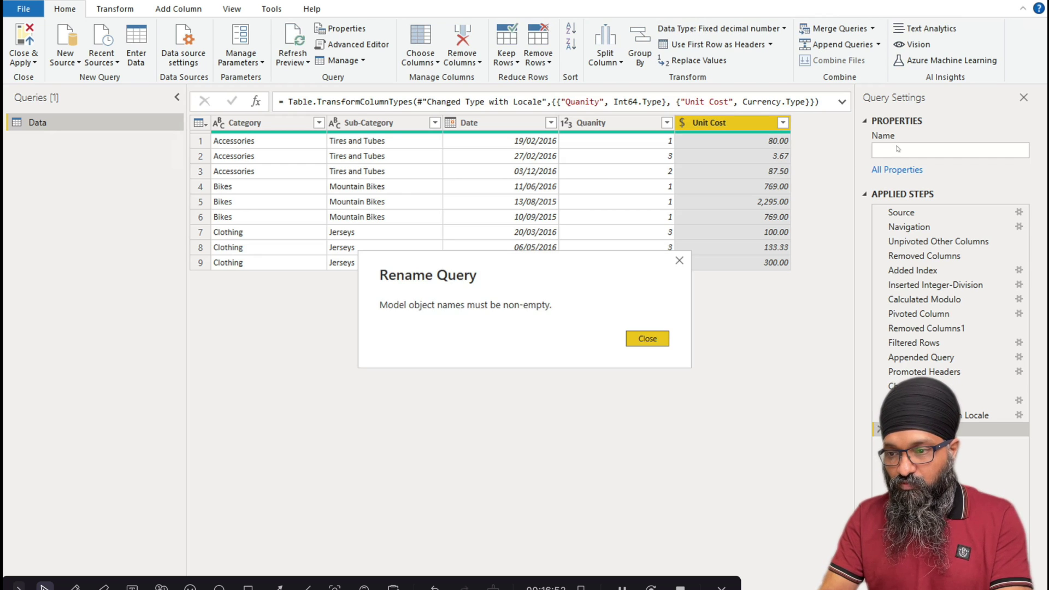
pyautogui.press('Return')
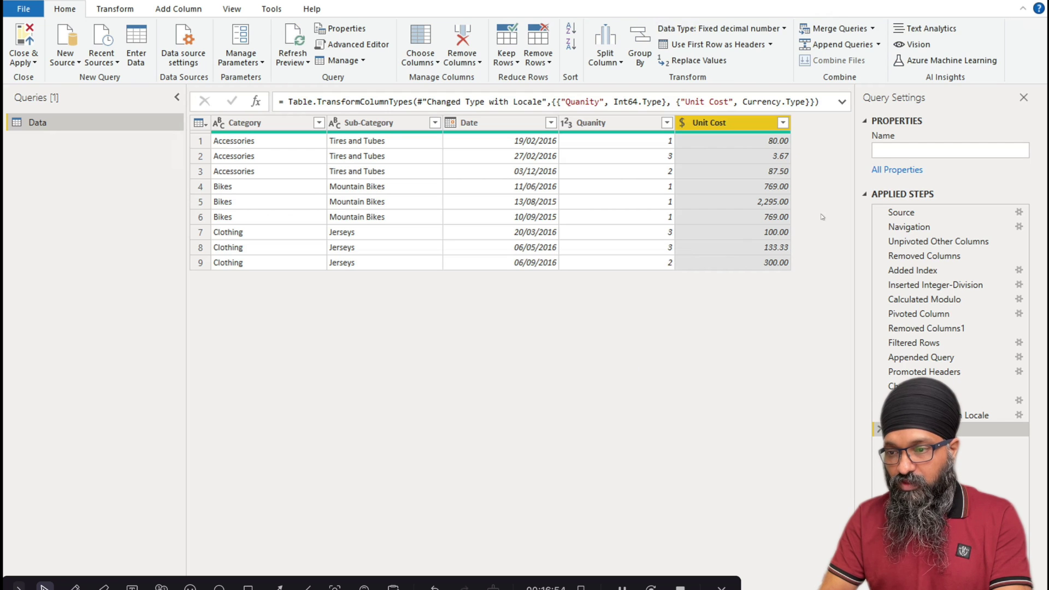
pyautogui.write('Bi')
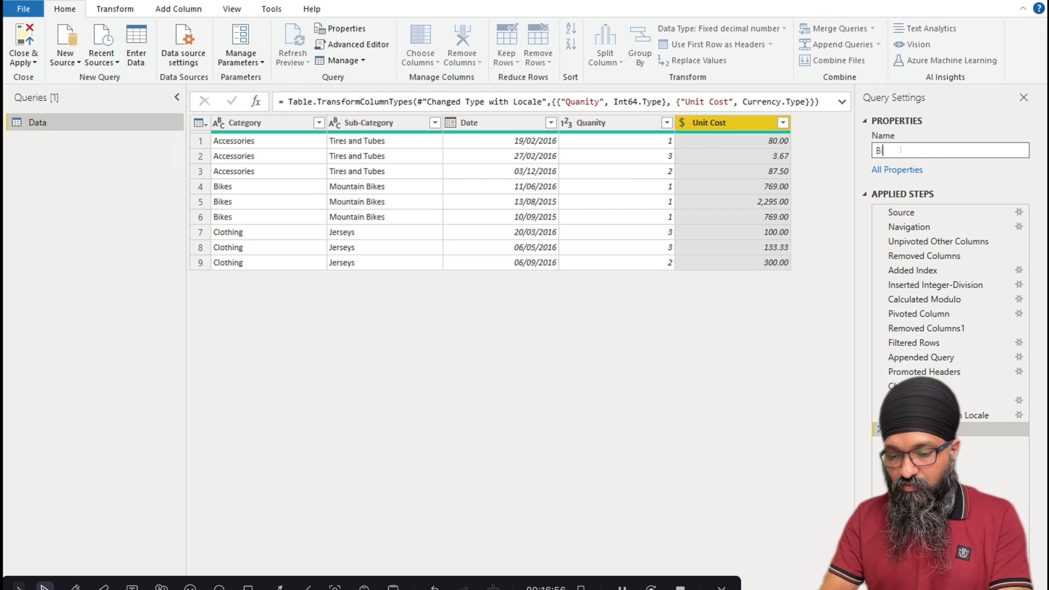
pyautogui.write('keS')
pyautogui.press('BackSpace')
pyautogui.write('Sho')
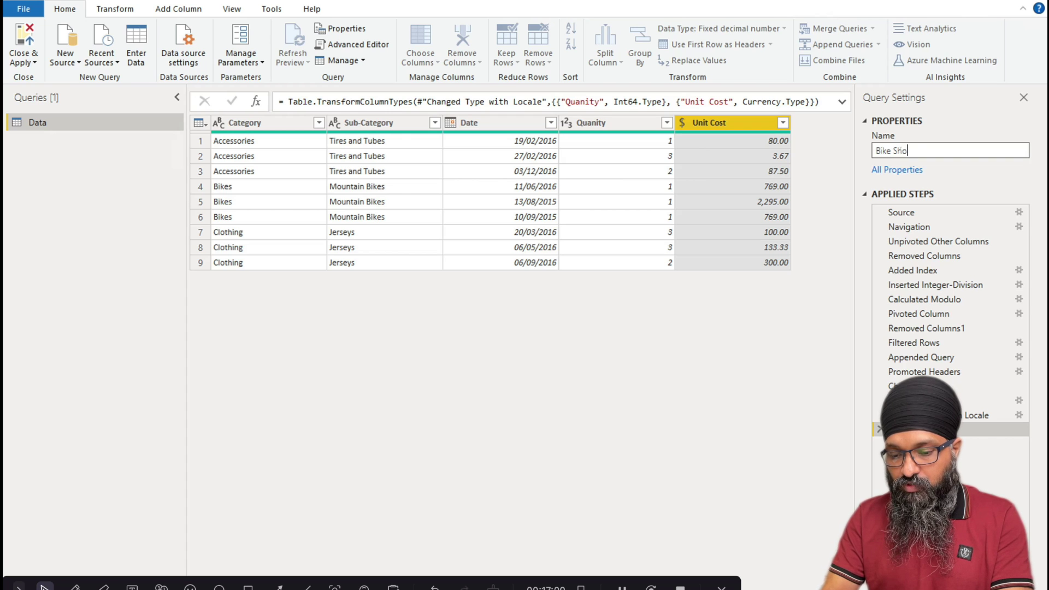
pyautogui.write('p Sales')
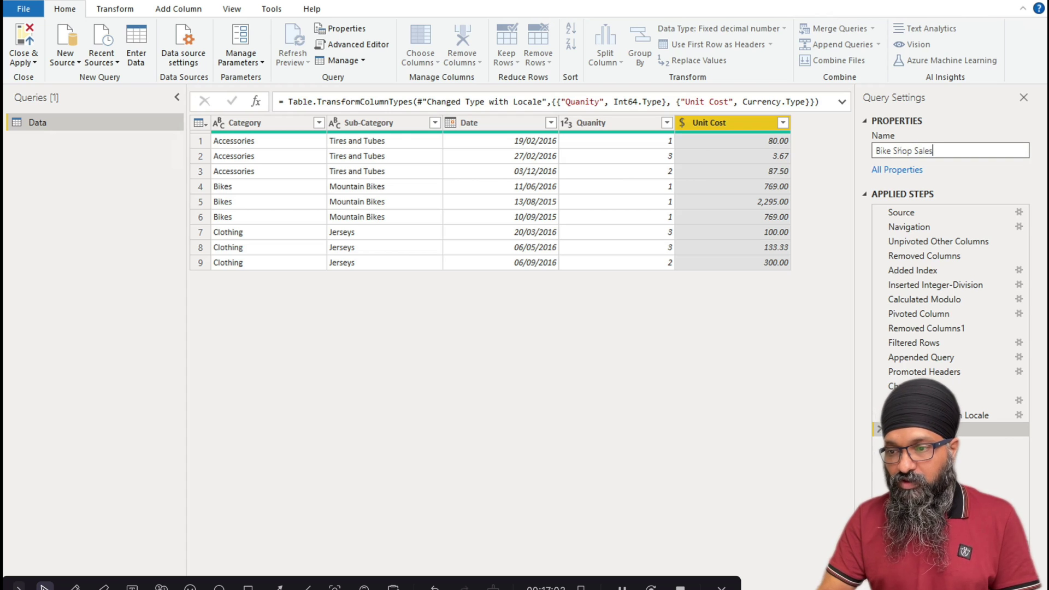
pyautogui.press('Return')
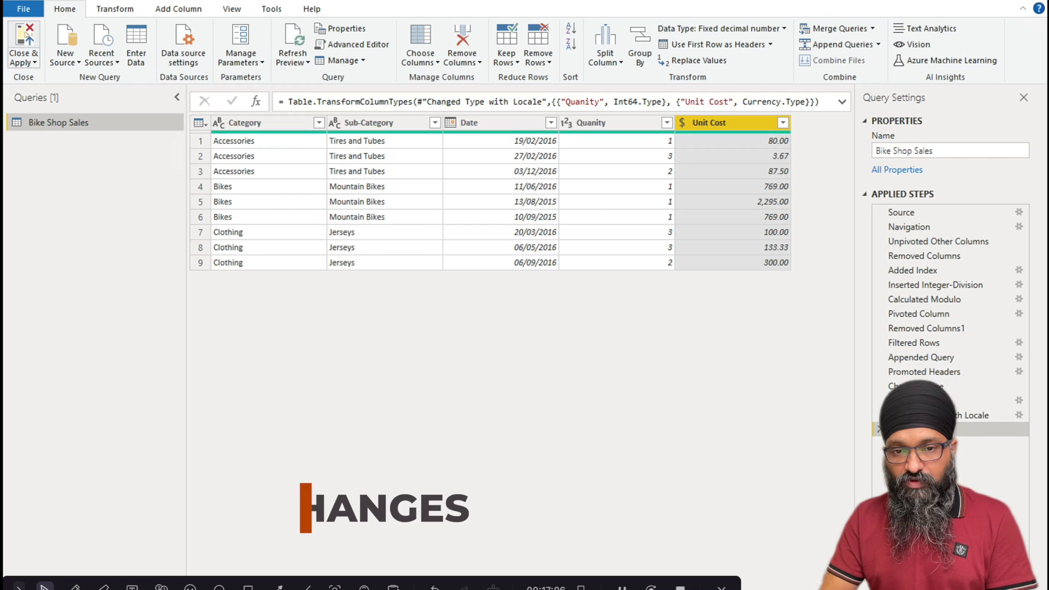
# Step: Close the query editor applying its changes, and format the loaded table's Date column as 14/03/2001 (dd/mm/yyyy)
pyautogui.click(24, 34)
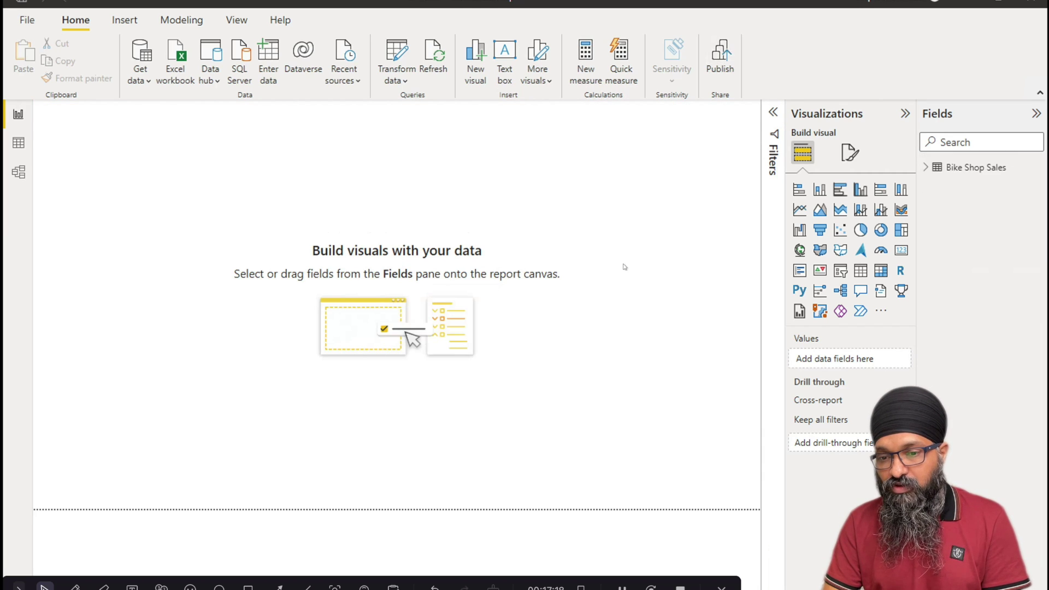
pyautogui.click(20, 143)
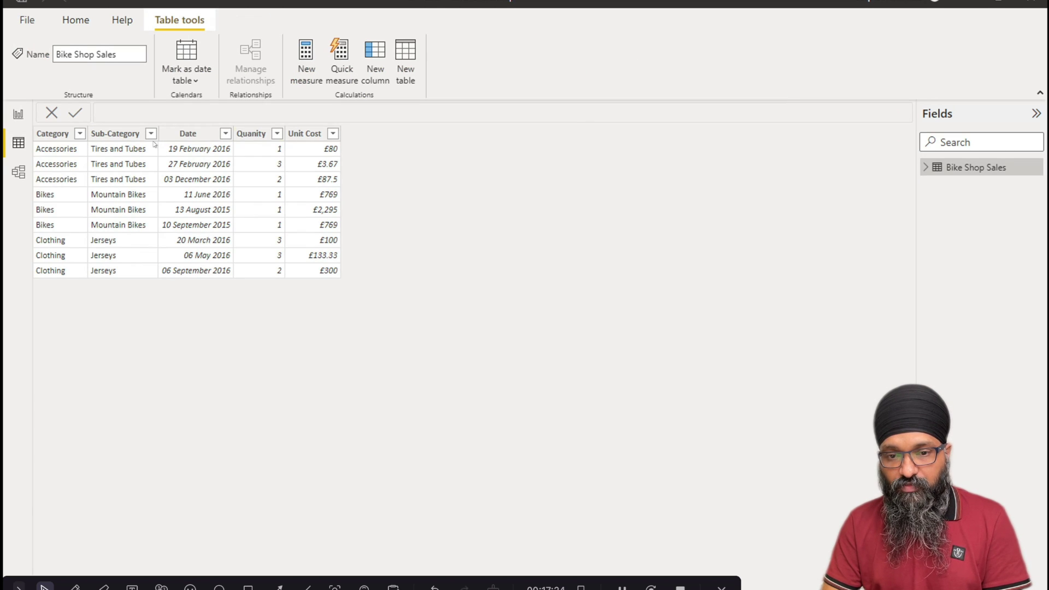
pyautogui.click(193, 135)
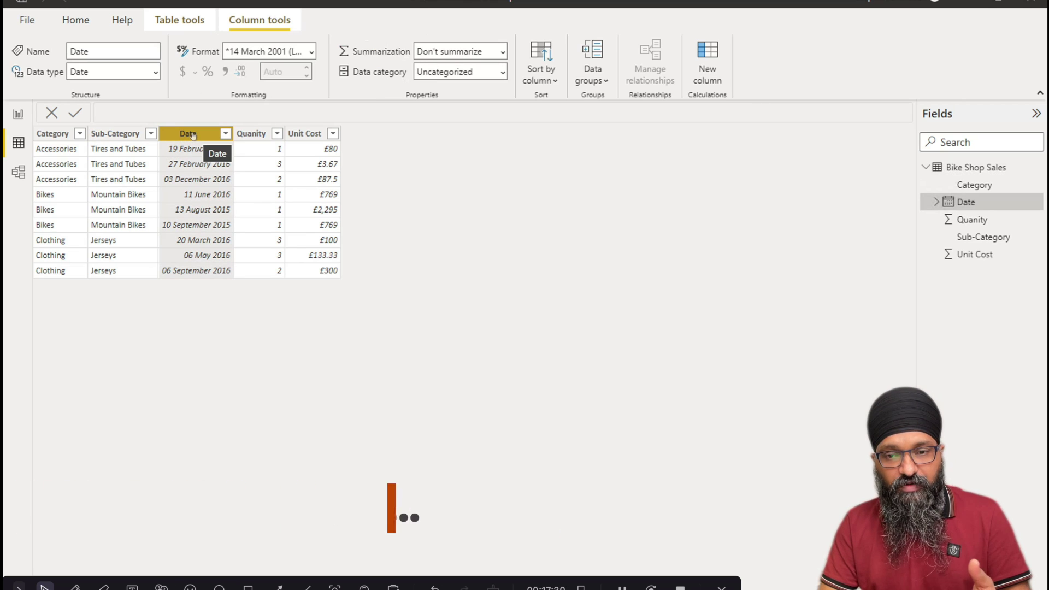
pyautogui.click(310, 50)
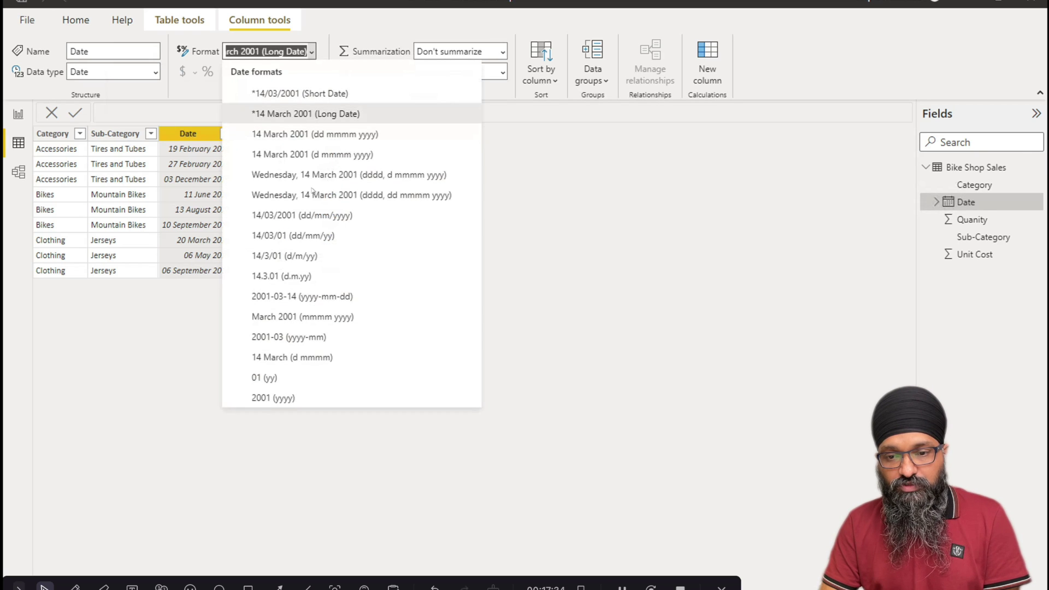
pyautogui.click(323, 219)
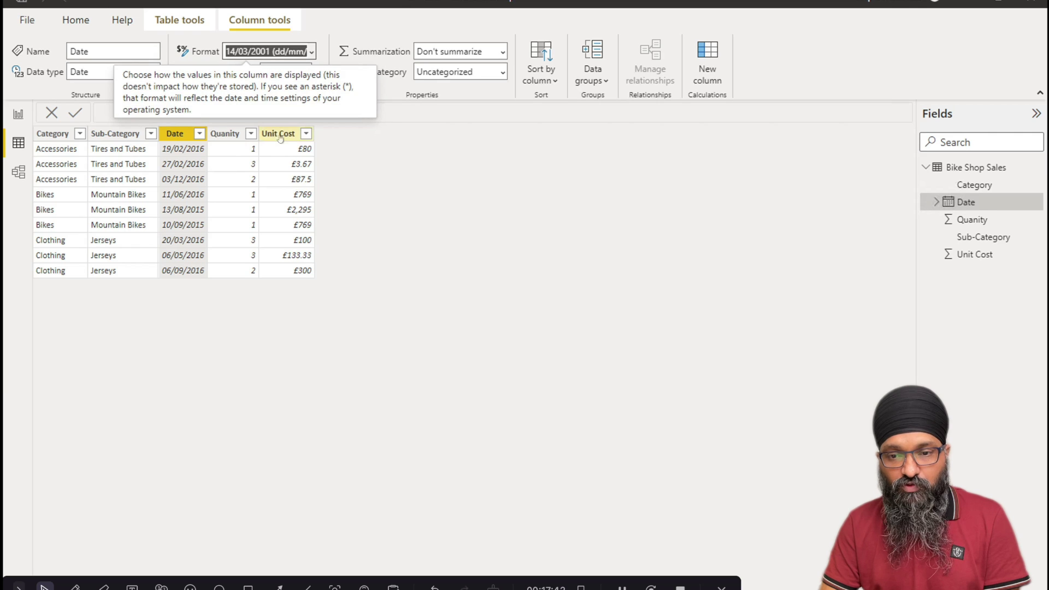
# Step: Set the Unit Cost column's currency format to $ English (United States) and return to the report canvas
pyautogui.click(295, 152)
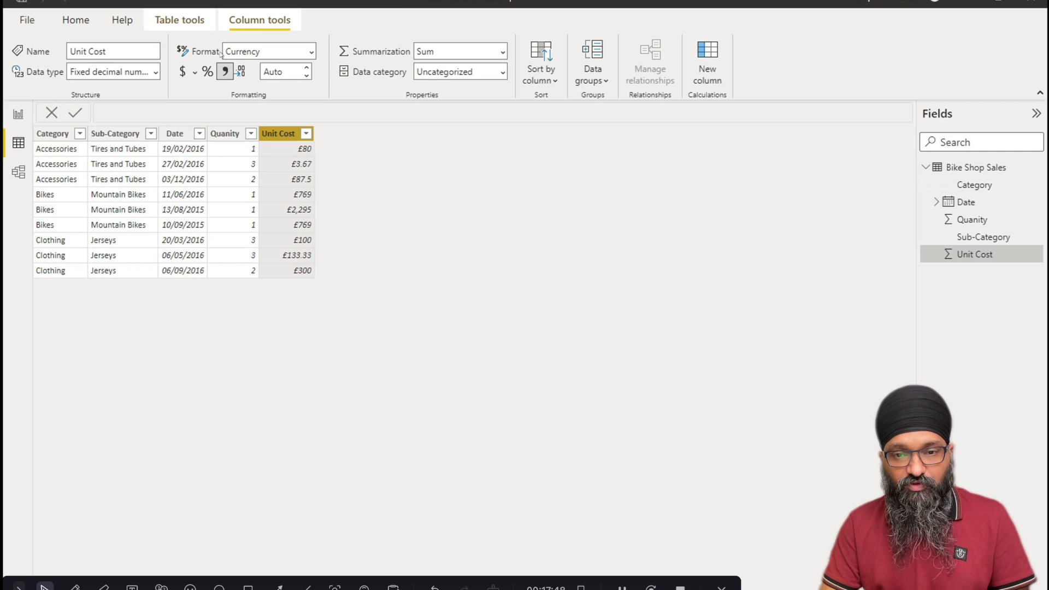
pyautogui.click(195, 74)
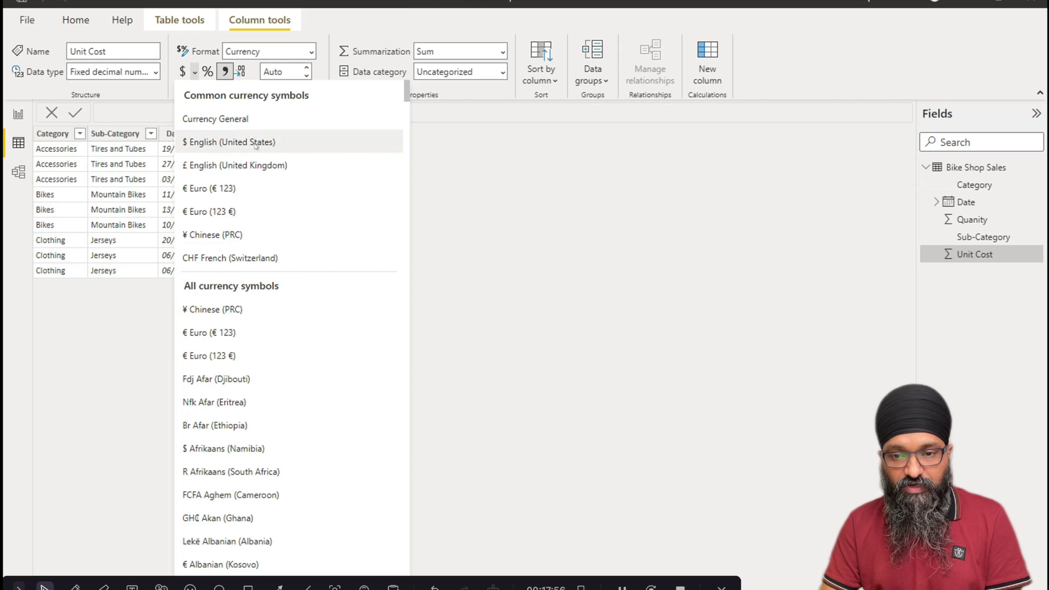
pyautogui.click(426, 225)
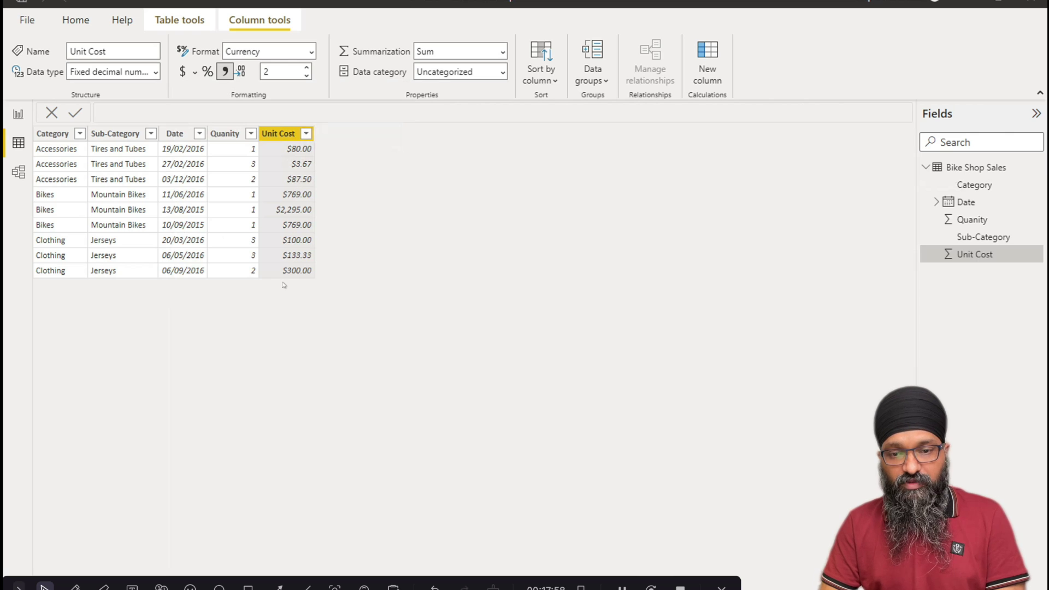
pyautogui.click(17, 114)
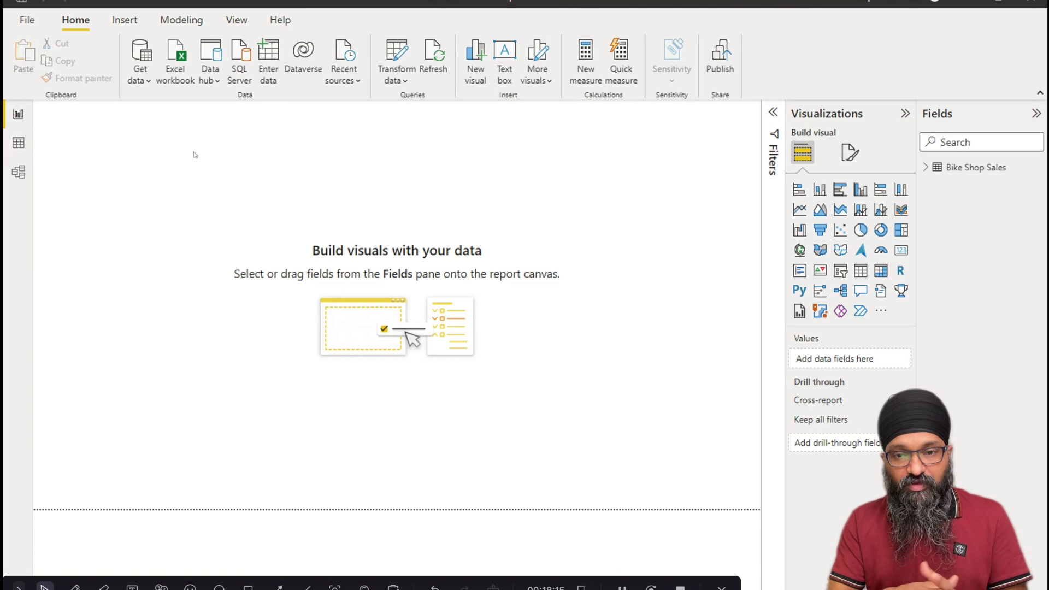